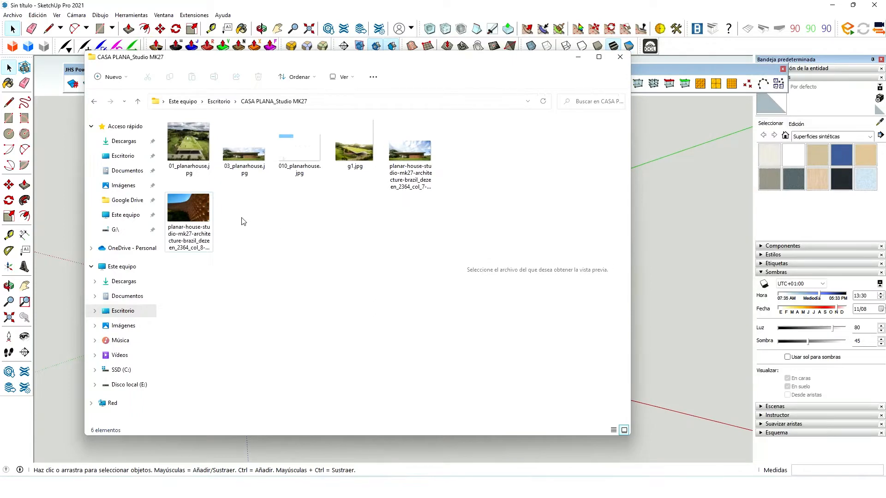
# Step: Examine the reference photos of the house's curved perforated brick wall, starting with g1.jpg
pyautogui.doubleClick(355, 145)
pyautogui.scroll(5, 381, 295)
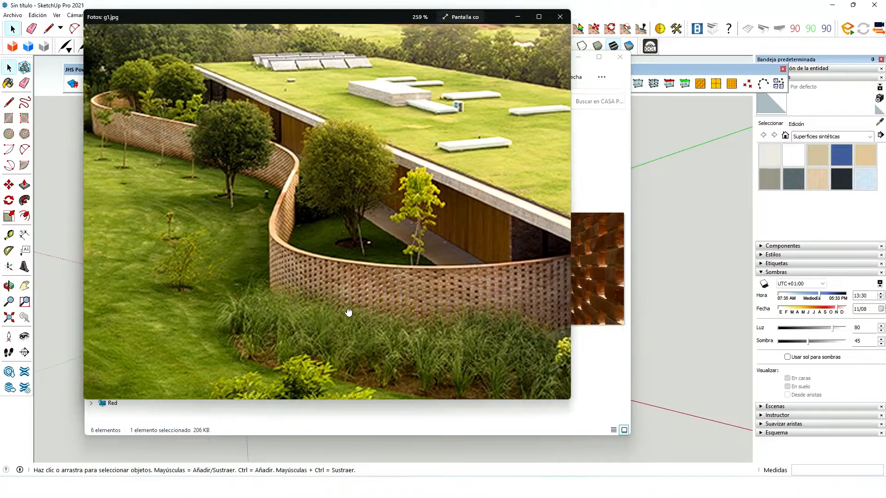
pyautogui.moveTo(348, 312); pyautogui.dragTo(217, 293)
pyautogui.scroll(-3, 333, 290)
pyautogui.scroll(4, 382, 294)
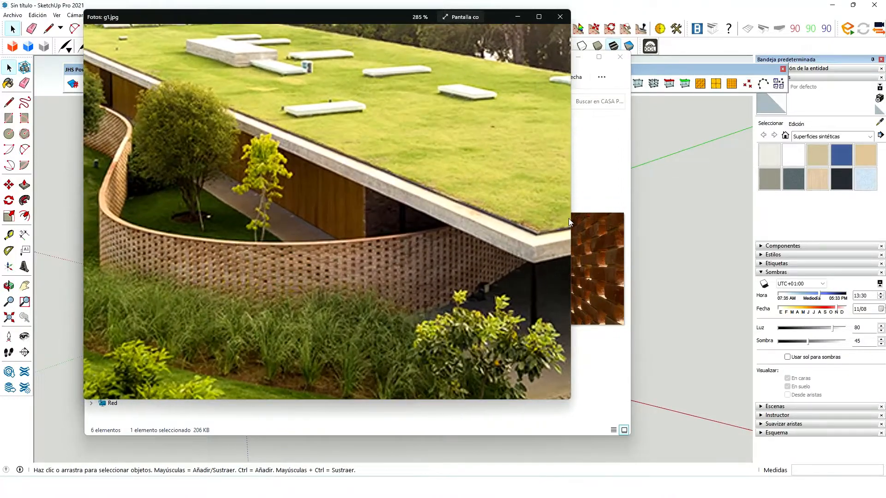
pyautogui.click(564, 216)
pyautogui.scroll(4, 376, 303)
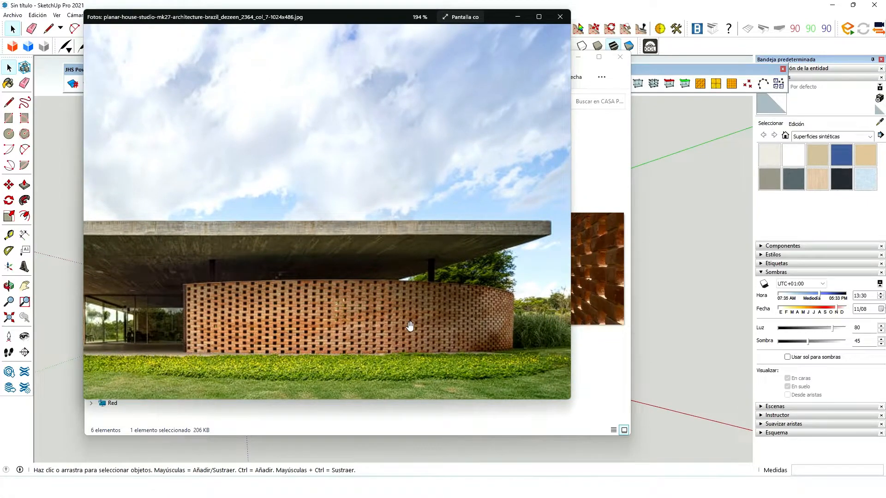
pyautogui.click(563, 224)
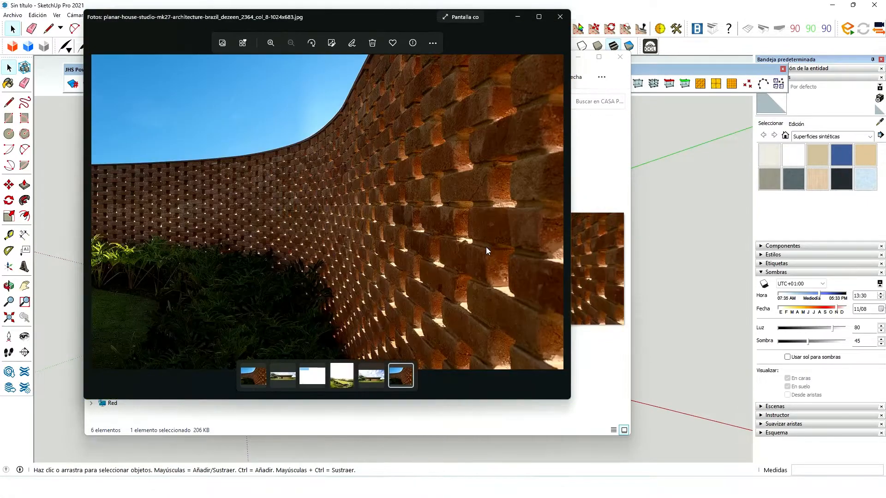
pyautogui.scroll(2, 369, 181)
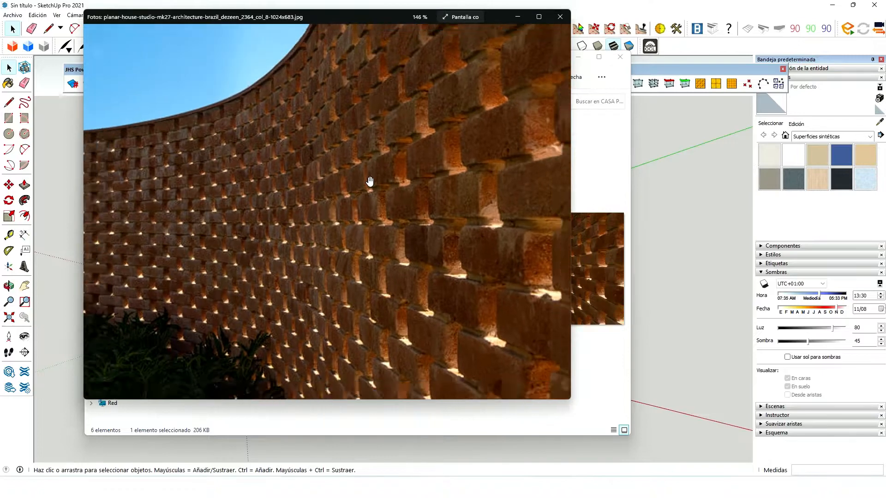
pyautogui.scroll(-2, 370, 181)
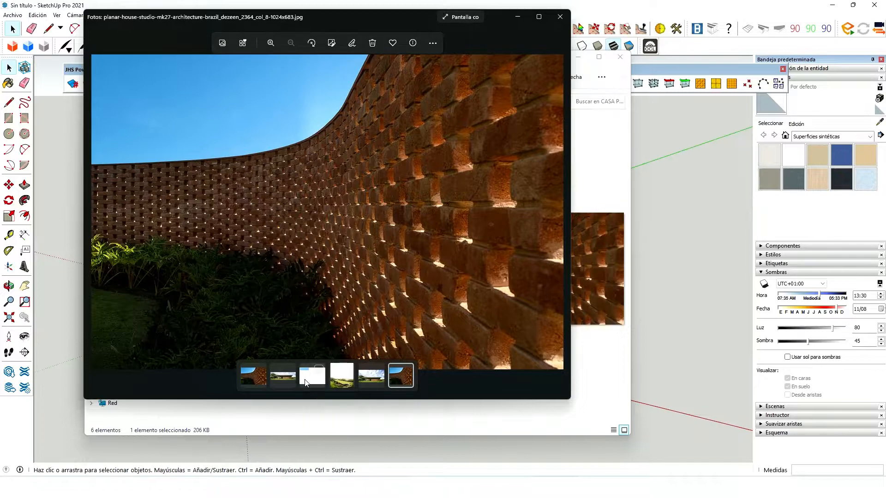
# Step: Examine the curved wall on the floor plan 010_planarhouse.jpg, and put away the image viewer and folder window
pyautogui.click(305, 383)
pyautogui.scroll(2, 455, 293)
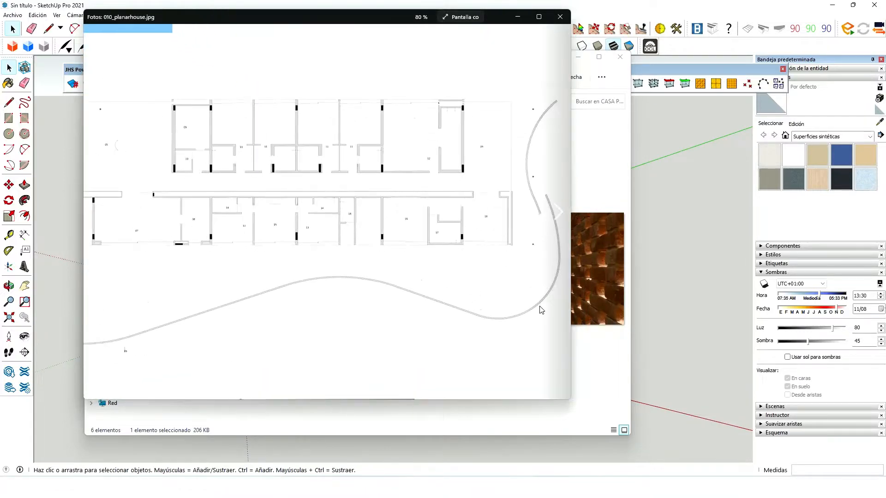
pyautogui.moveTo(458, 292); pyautogui.dragTo(303, 254)
pyautogui.scroll(2, 305, 254)
pyautogui.scroll(-4, 399, 258)
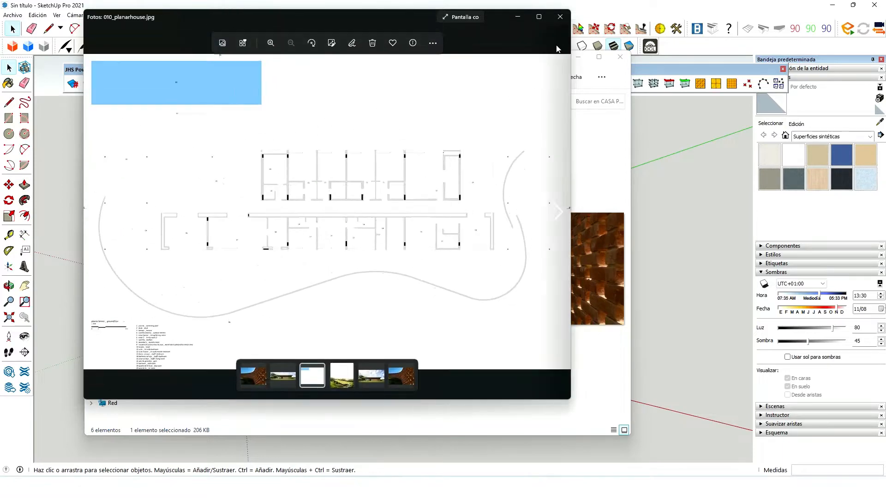
pyautogui.click(560, 17)
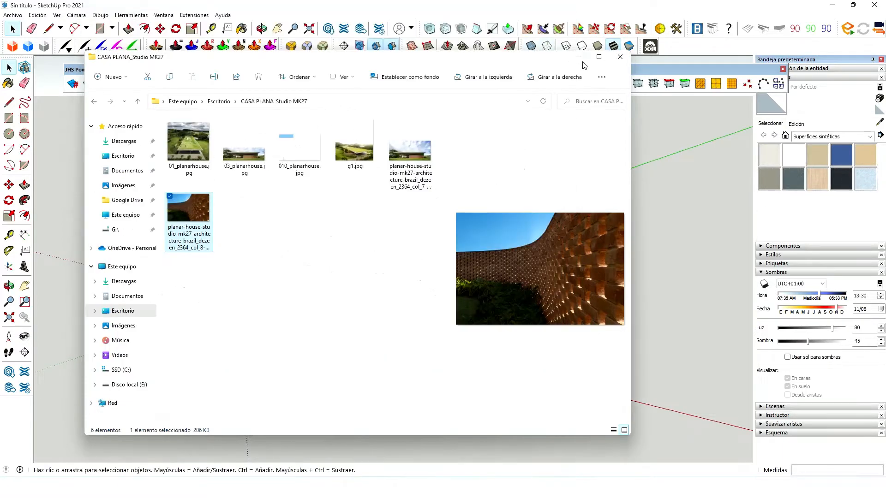
pyautogui.click(578, 57)
# Step: Dock the JHS PowerBar toolbar beneath the existing toolbar rows and move the large tool set up against it
pyautogui.moveTo(275, 188); pyautogui.dragTo(429, 87, button='middle')
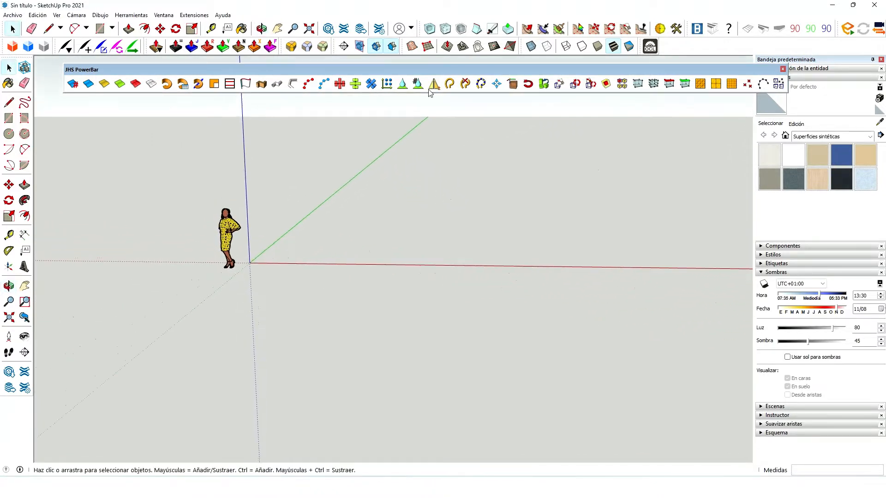
pyautogui.moveTo(410, 72); pyautogui.dragTo(378, 58)
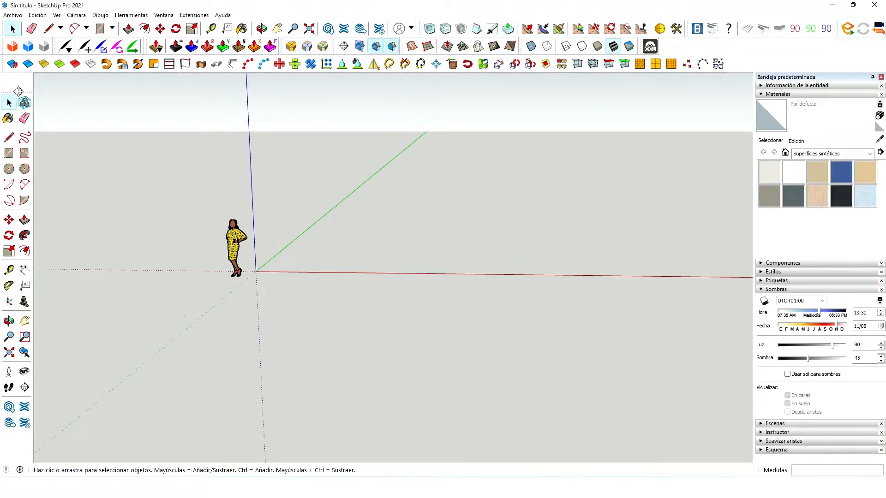
pyautogui.moveTo(18, 91); pyautogui.dragTo(19, 74)
pyautogui.moveTo(323, 295); pyautogui.dragTo(420, 242, button='middle')
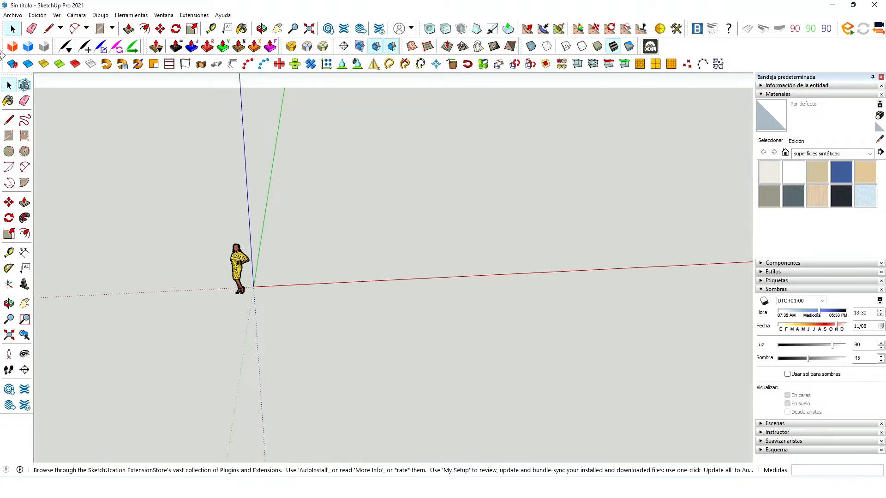
# Step: Import 010_planarhouse.jpg as an image, place it flat on the ground from the origin along the red axis, and deselect it
pyautogui.click(20, 15)
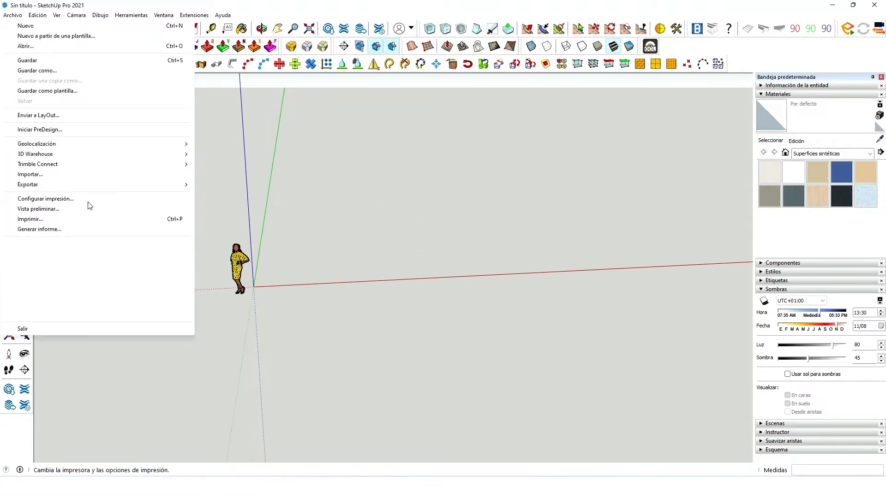
pyautogui.click(88, 175)
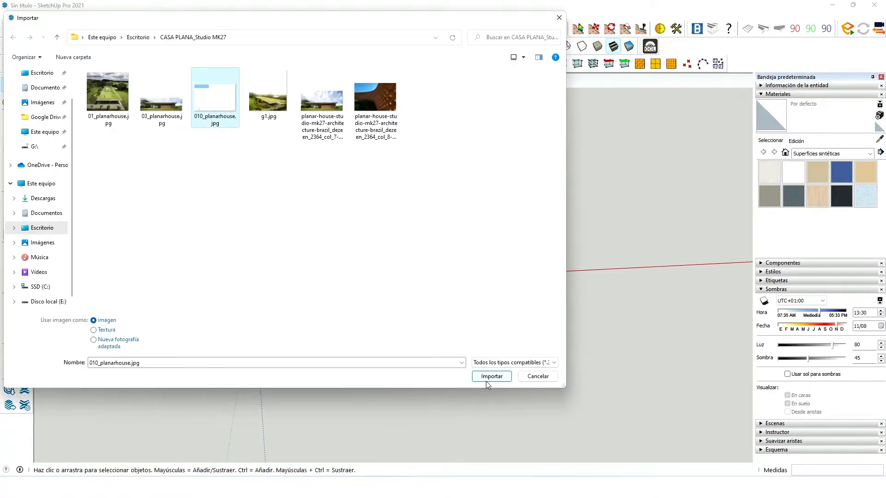
pyautogui.click(485, 381)
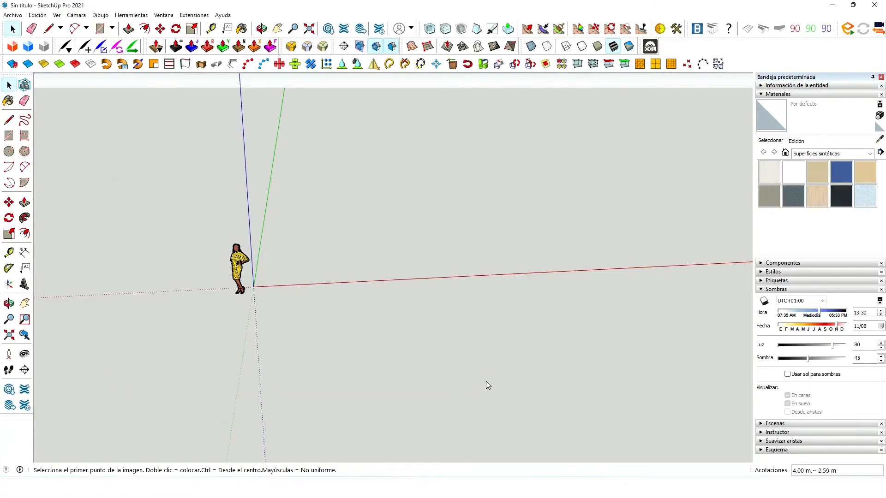
pyautogui.click(255, 286)
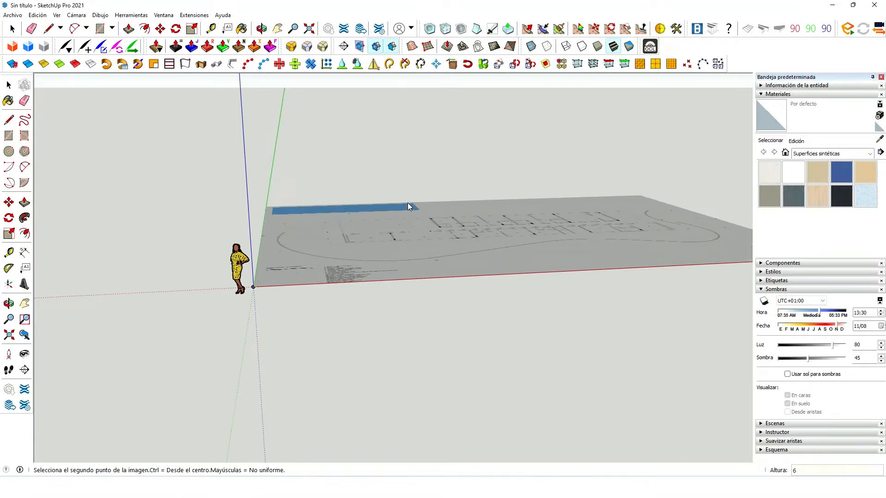
pyautogui.click(408, 203)
pyautogui.scroll(-3, 127, 369)
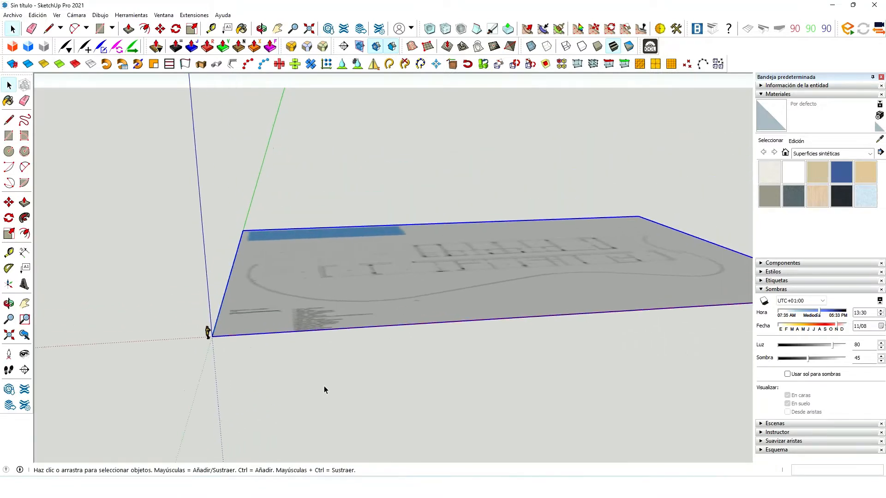
pyautogui.click(324, 386)
# Step: Trace the start of the plan's curved wall with a two-point arc about 12 m long and about 1.3 m of bulge
pyautogui.scroll(-2, 422, 259)
pyautogui.moveTo(422, 259); pyautogui.dragTo(407, 437, button='middle')
pyautogui.scroll(-3, 328, 315)
pyautogui.moveTo(480, 281); pyautogui.dragTo(477, 408, button='middle')
pyautogui.scroll(5, 467, 273)
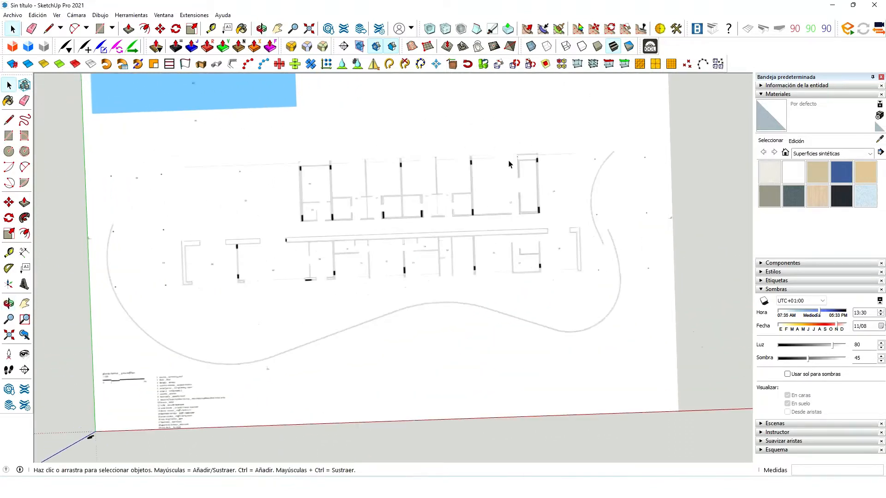
pyautogui.scroll(-2, 620, 263)
pyautogui.moveTo(666, 295); pyautogui.dragTo(647, 307, button='middle')
pyautogui.scroll(1, 121, 327)
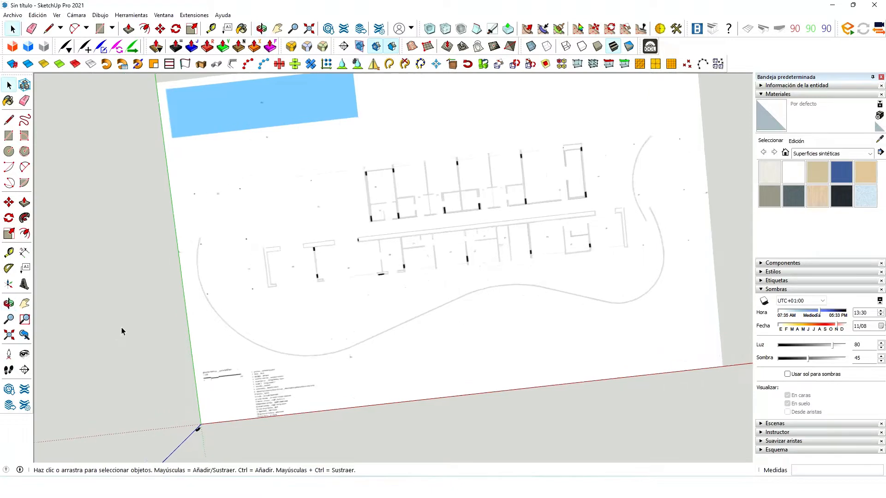
pyautogui.scroll(1, 121, 328)
pyautogui.click(24, 167)
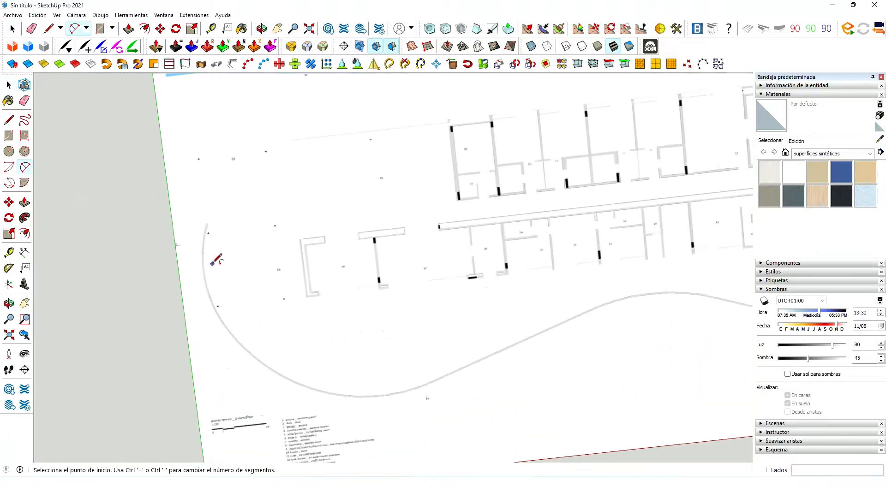
pyautogui.scroll(3, 203, 221)
pyautogui.scroll(1, 199, 221)
pyautogui.scroll(5, 200, 221)
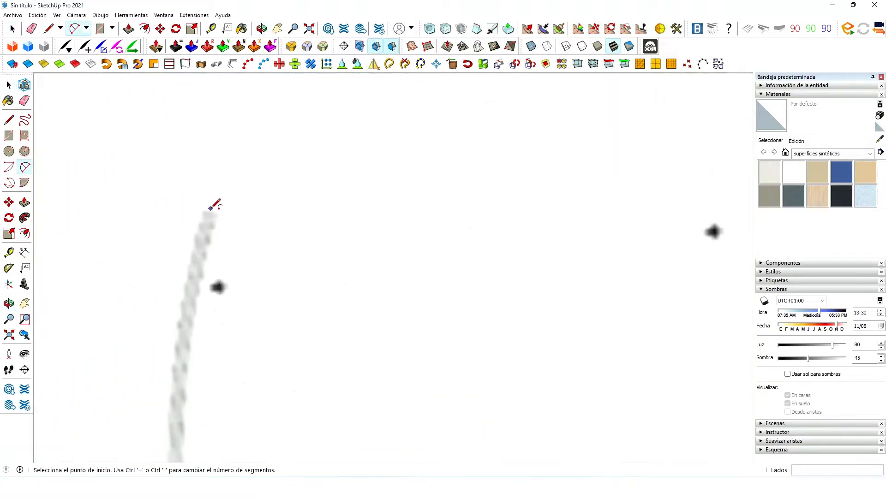
pyautogui.click(211, 210)
pyautogui.scroll(-7, 184, 159)
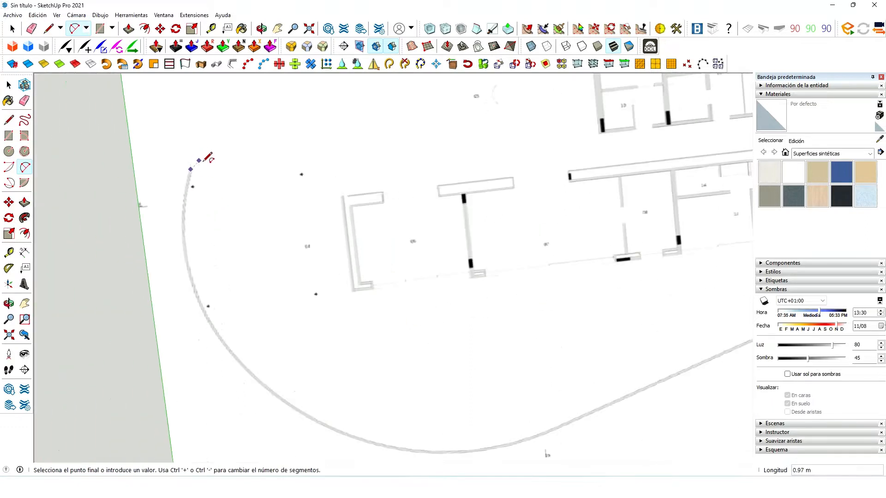
pyautogui.scroll(4, 230, 329)
pyautogui.scroll(3, 229, 327)
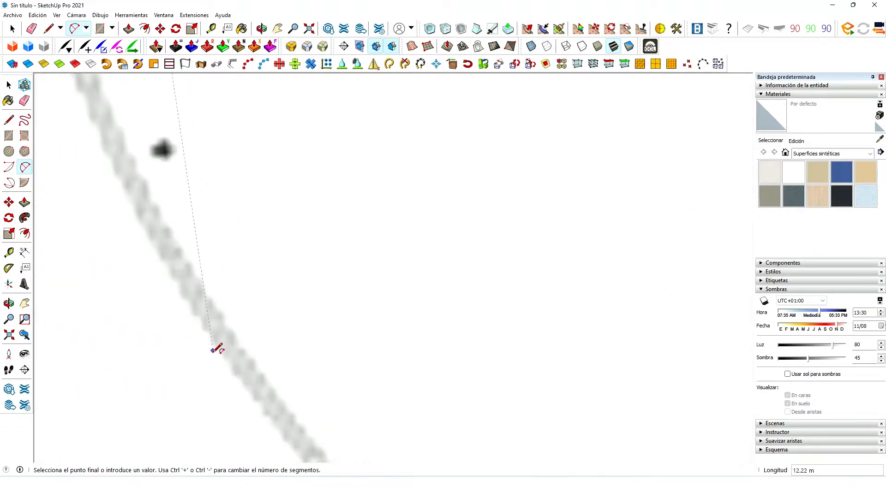
pyautogui.click(230, 331)
pyautogui.scroll(-5, 233, 325)
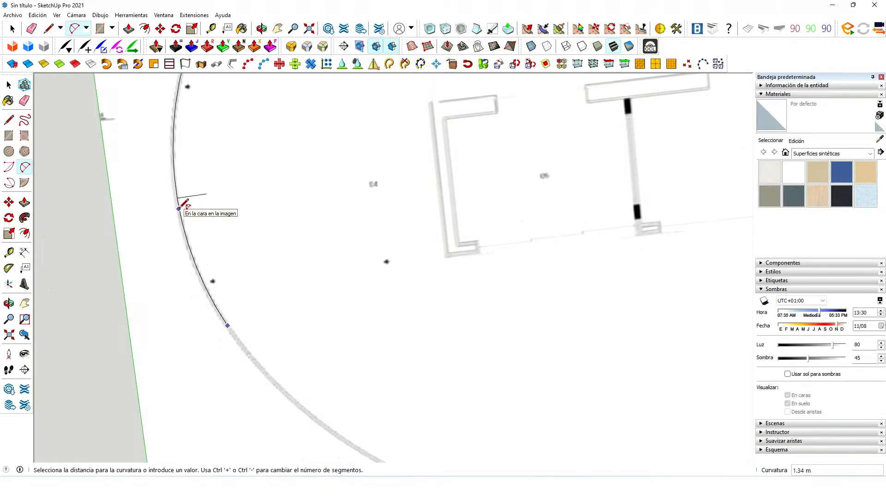
pyautogui.click(179, 208)
# Step: Continue the wall trace with a tangent arc about 25.2 m long and about 4.6 m of bulge, ending where the wall straightens
pyautogui.scroll(-3, 177, 203)
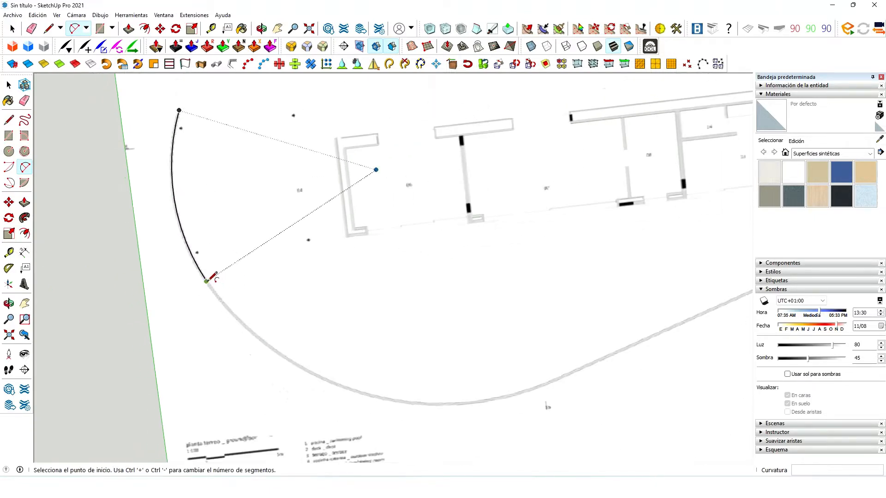
pyautogui.click(207, 280)
pyautogui.scroll(-3, 277, 288)
pyautogui.scroll(2, 337, 305)
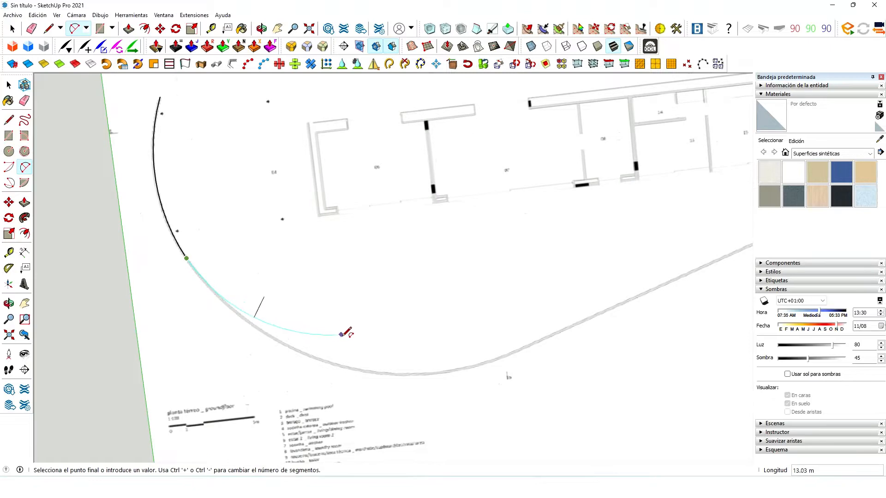
pyautogui.scroll(6, 342, 334)
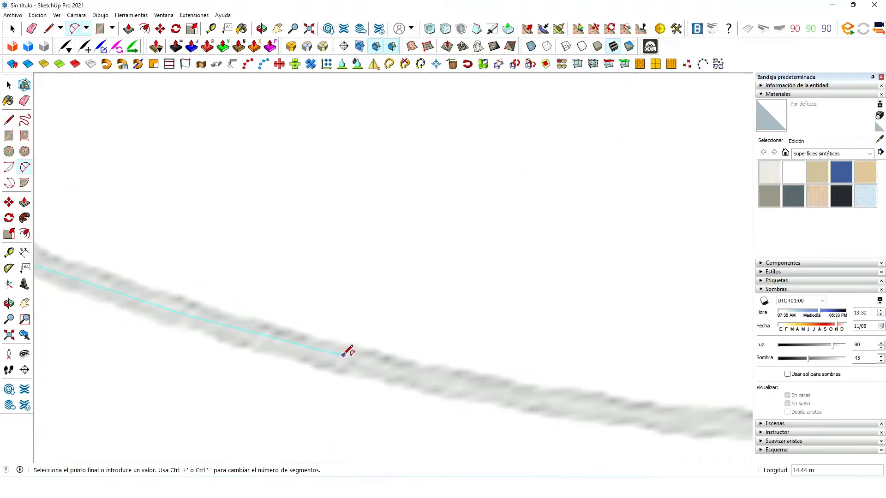
pyautogui.scroll(-6, 346, 352)
pyautogui.moveTo(337, 348); pyautogui.dragTo(289, 311, button='middle')
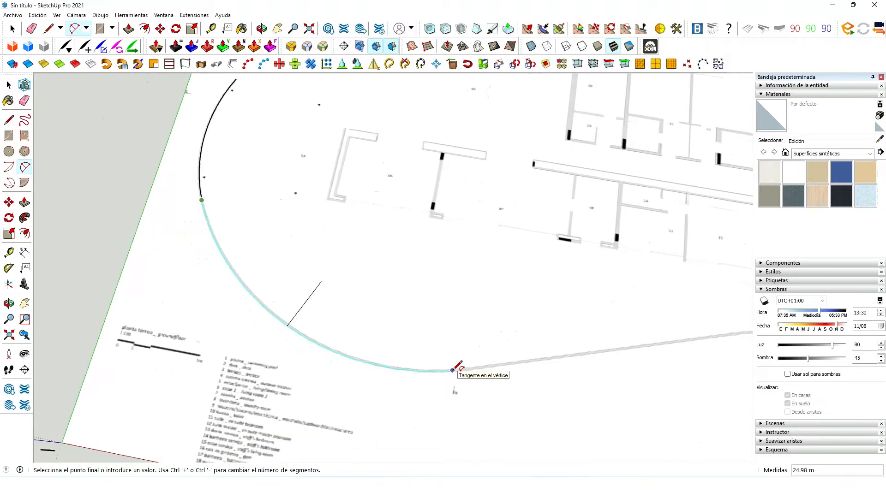
pyautogui.scroll(6, 454, 370)
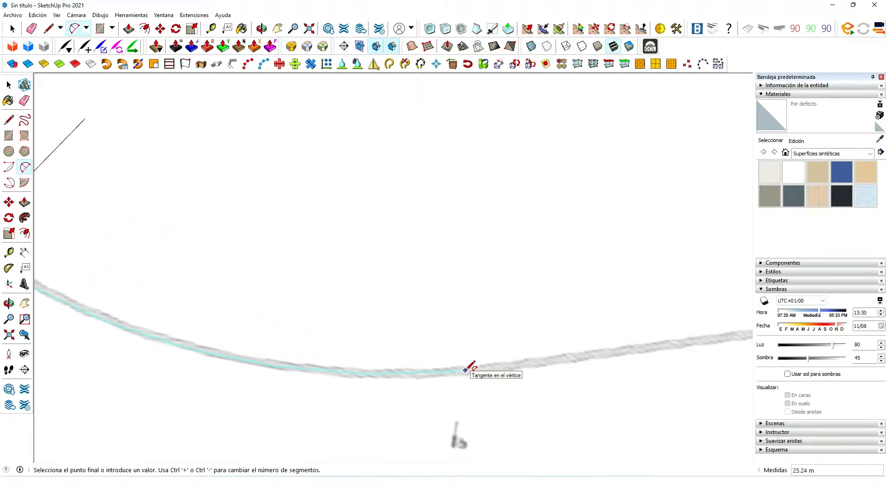
pyautogui.scroll(-4, 466, 369)
pyautogui.click(465, 370)
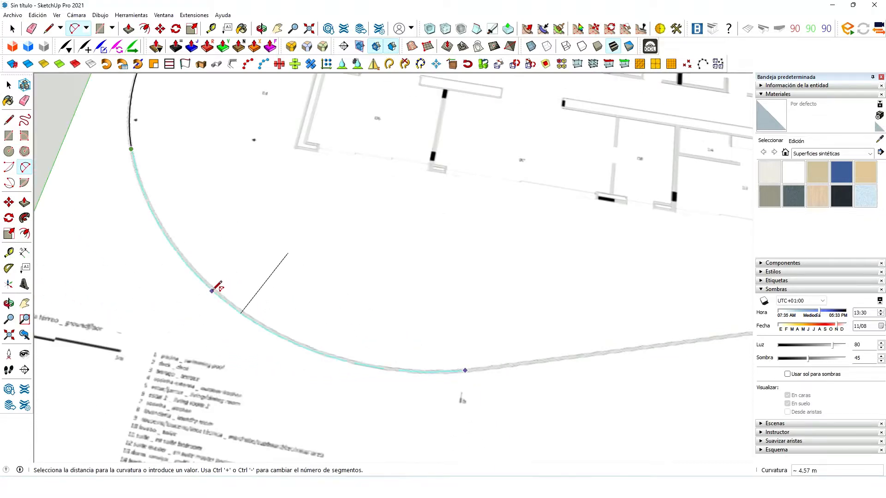
pyautogui.click(223, 290)
# Step: Draw a line from the second arc's end along the wall's straight stretch to the start of the next curve
pyautogui.scroll(-5, 215, 300)
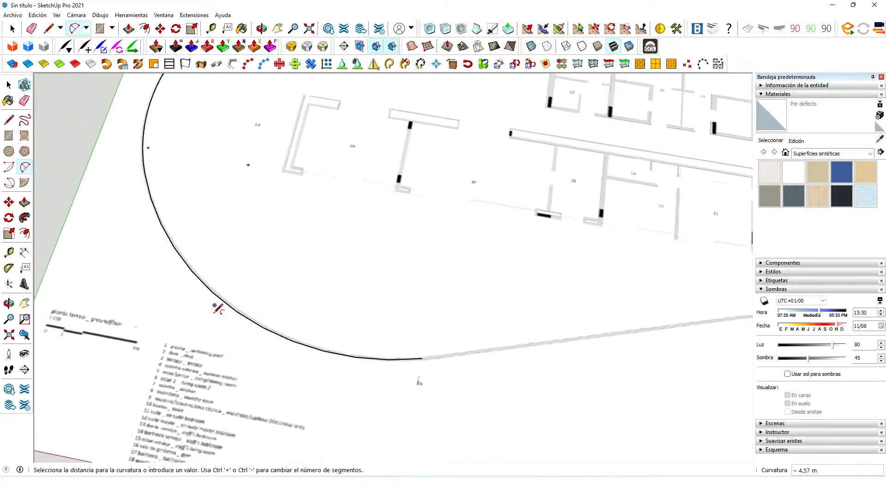
pyautogui.press('l')
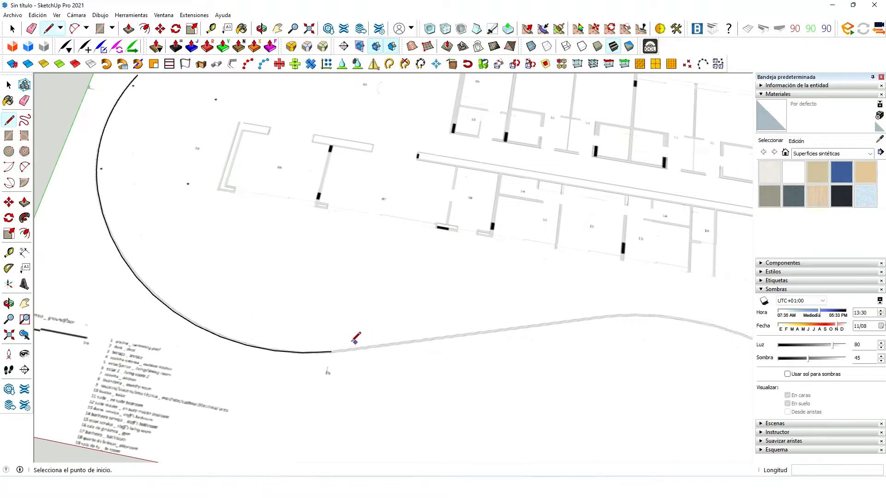
pyautogui.click(331, 351)
pyautogui.scroll(-3, 533, 326)
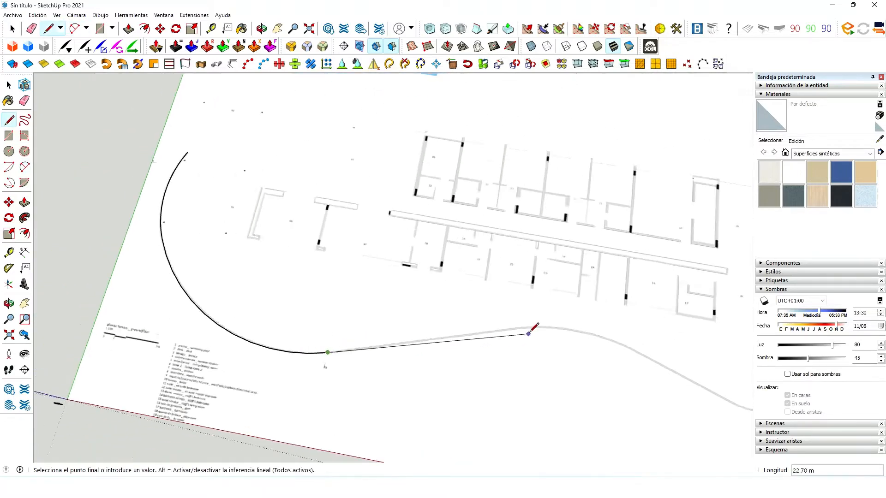
pyautogui.scroll(6, 543, 312)
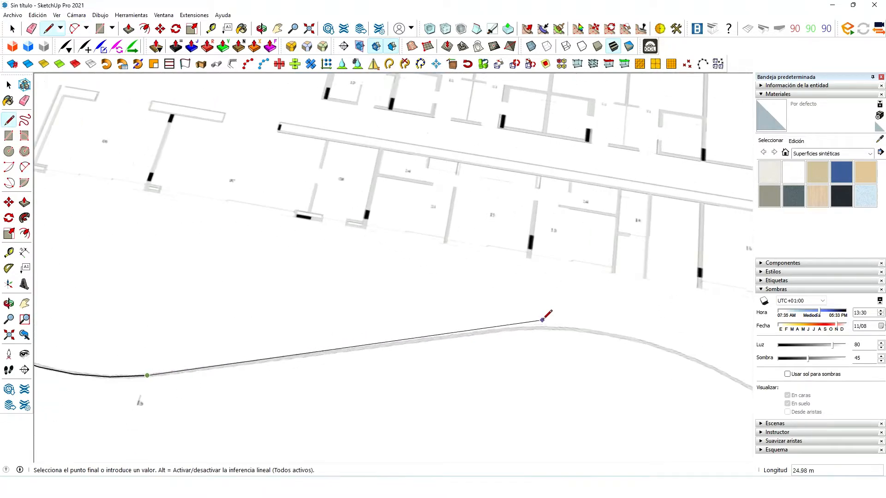
pyautogui.click(514, 329)
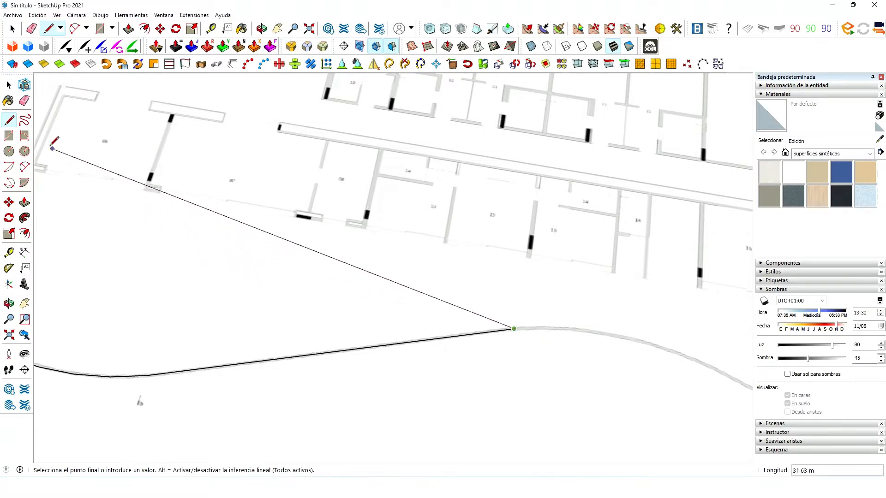
# Step: Trace the wall's next curve with a tangent arc about 11 m long, from the straight line's end to where the wall straightens again
pyautogui.click(23, 167)
pyautogui.scroll(-2, 134, 175)
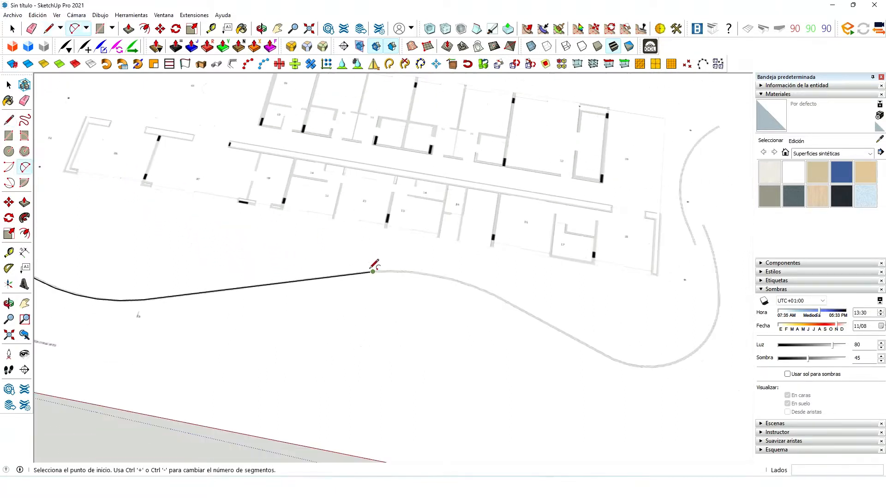
pyautogui.click(373, 271)
pyautogui.scroll(-2, 383, 275)
pyautogui.moveTo(429, 312); pyautogui.dragTo(565, 299, button='middle')
pyautogui.scroll(1, 569, 270)
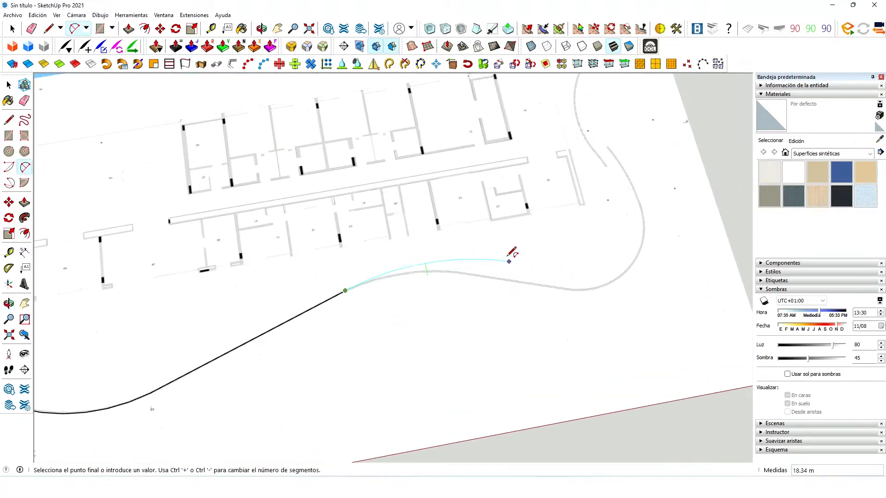
pyautogui.scroll(2, 509, 257)
pyautogui.scroll(5, 421, 271)
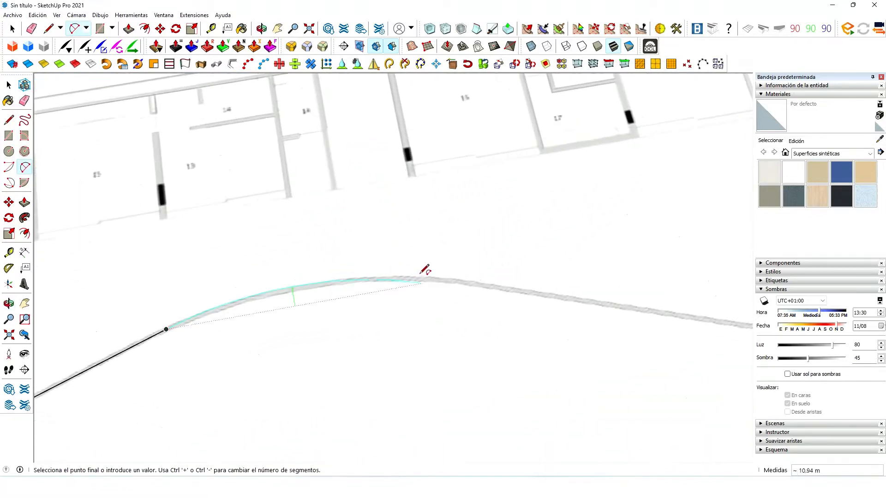
pyautogui.scroll(3, 429, 274)
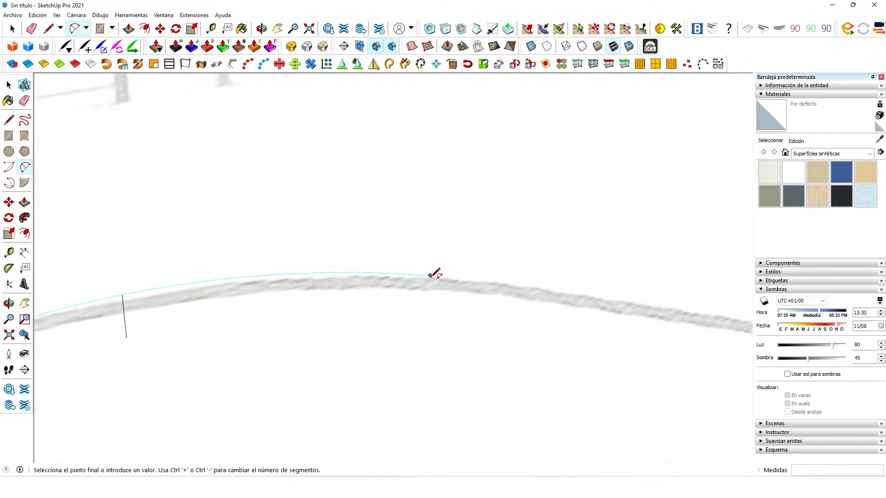
pyautogui.scroll(-3, 427, 283)
pyautogui.click(427, 283)
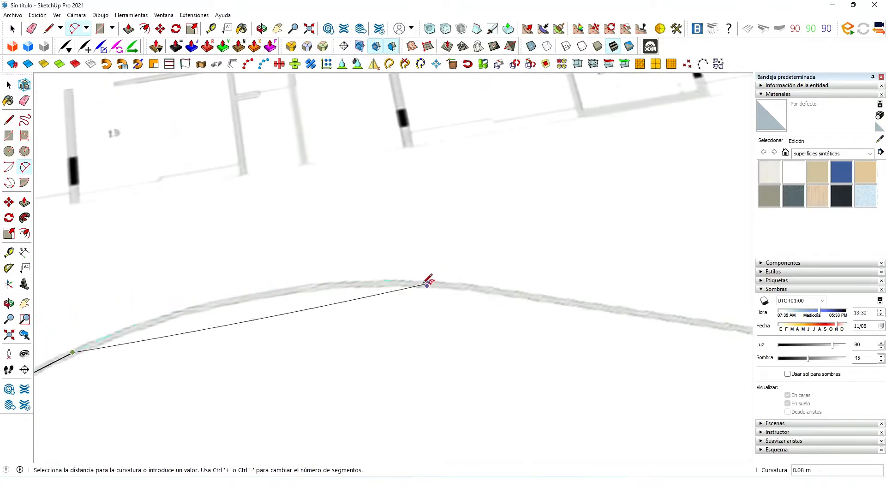
pyautogui.click(268, 286)
pyautogui.scroll(-4, 268, 286)
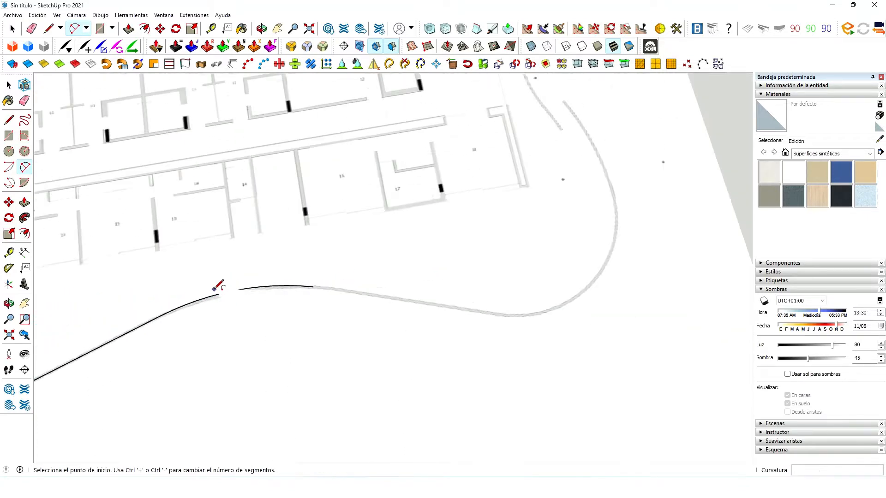
# Step: Draw a line about 14.5 m long from the arc's end along the wall's second straight stretch
pyautogui.press('l')
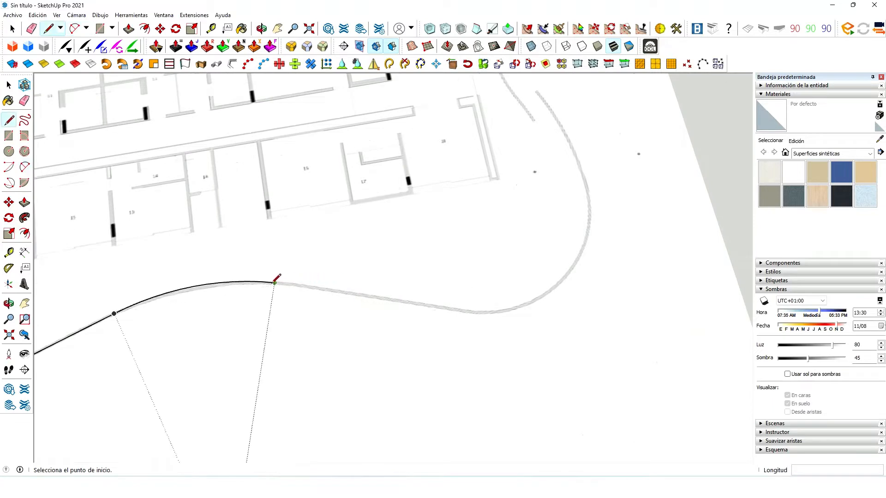
pyautogui.click(274, 283)
pyautogui.scroll(1, 480, 314)
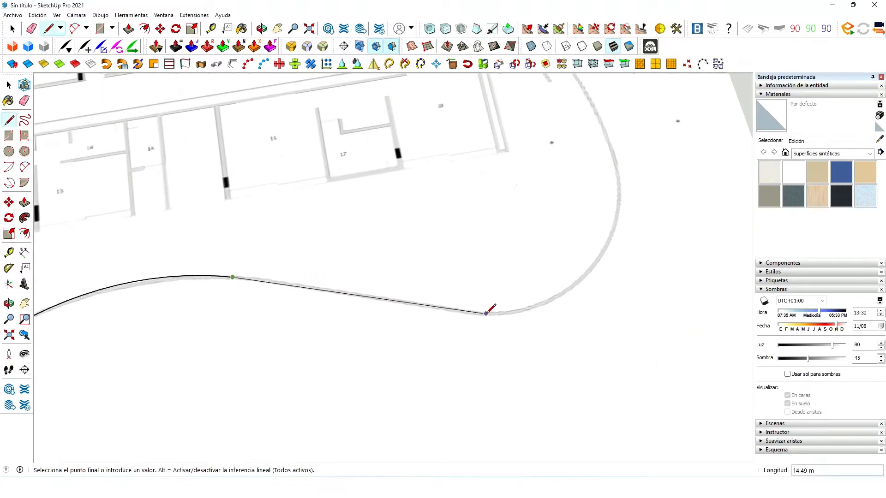
pyautogui.click(486, 313)
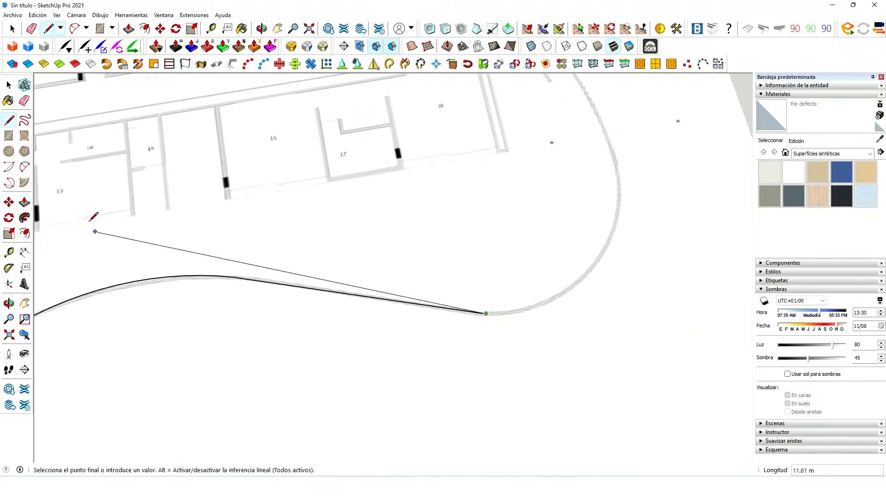
# Step: Trace the wall's tight bend with a two-point arc from the second line's end, giving it about 2.8 m of bulge
pyautogui.click(24, 167)
pyautogui.click(486, 313)
pyautogui.moveTo(486, 314); pyautogui.dragTo(521, 258, button='middle')
pyautogui.scroll(2, 518, 259)
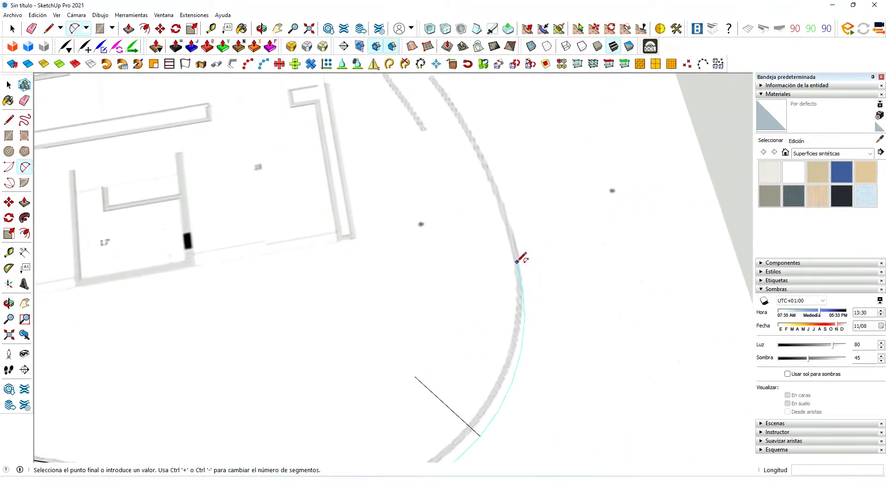
pyautogui.scroll(-1, 517, 260)
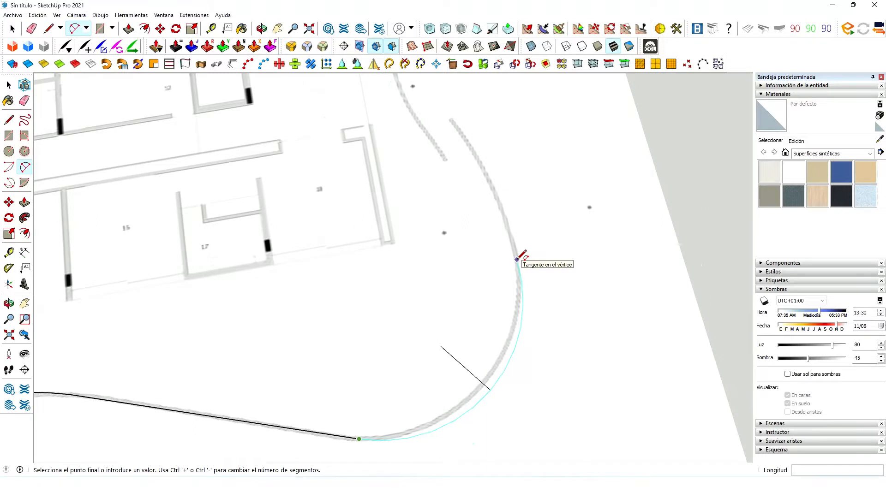
pyautogui.click(517, 259)
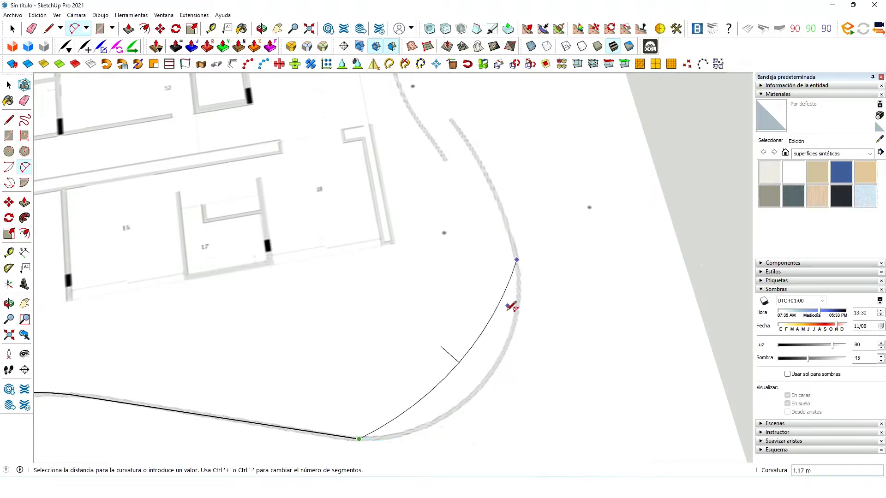
pyautogui.click(495, 369)
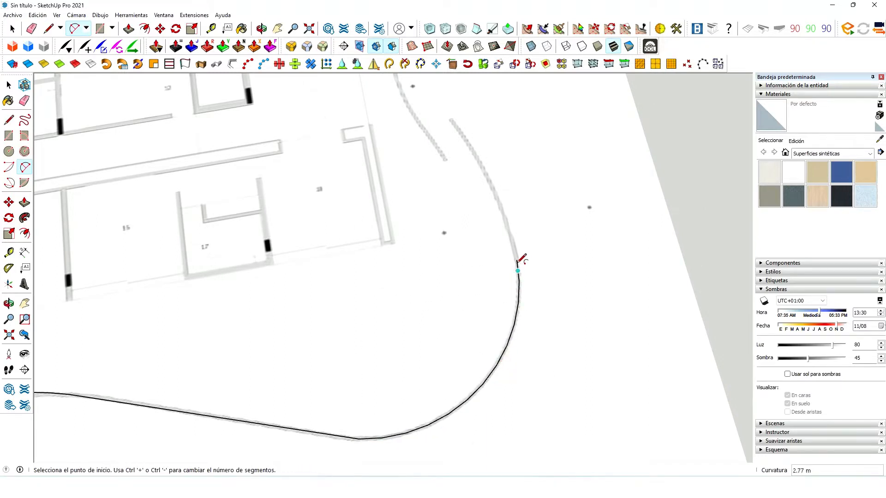
# Step: Finish the wall trace with a tangent arc from the tight bend's end to the wall's free end
pyautogui.click(517, 259)
pyautogui.scroll(3, 489, 148)
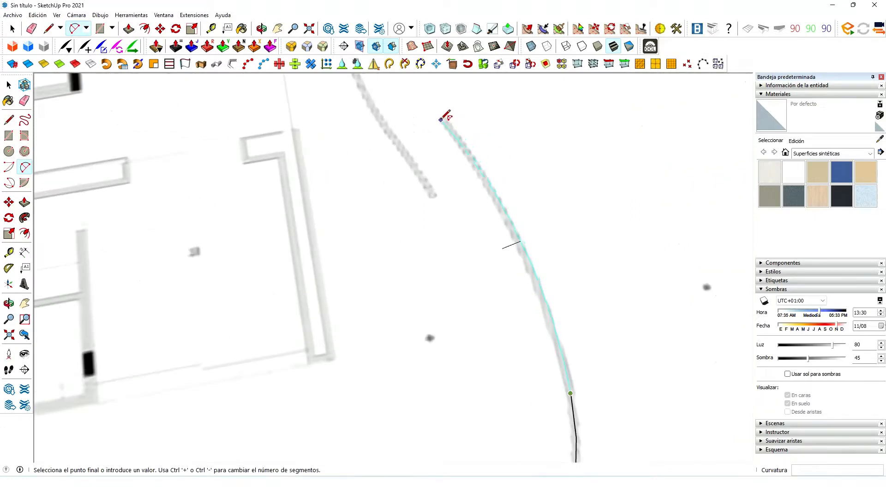
pyautogui.click(442, 119)
pyautogui.click(526, 250)
pyautogui.scroll(-3, 541, 225)
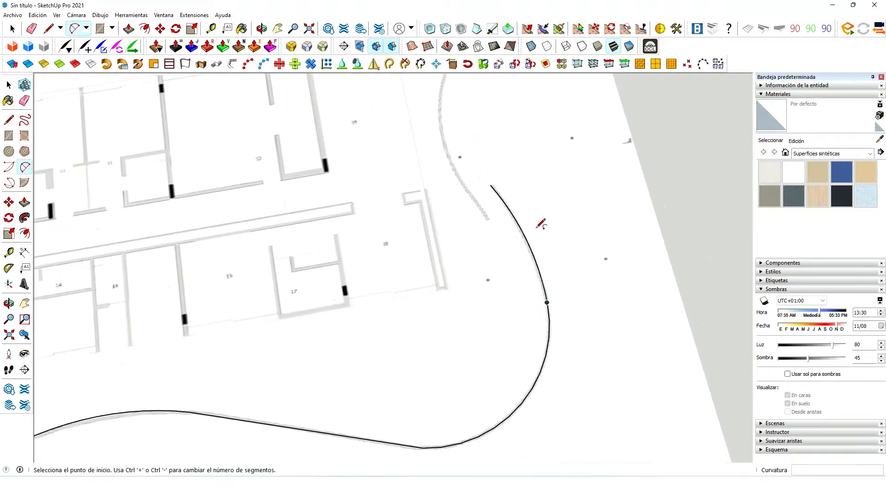
# Step: Select the whole traced path and convert its edge sequence to a Polyline with FredoSpline
pyautogui.click(8, 85)
pyautogui.scroll(-4, 671, 262)
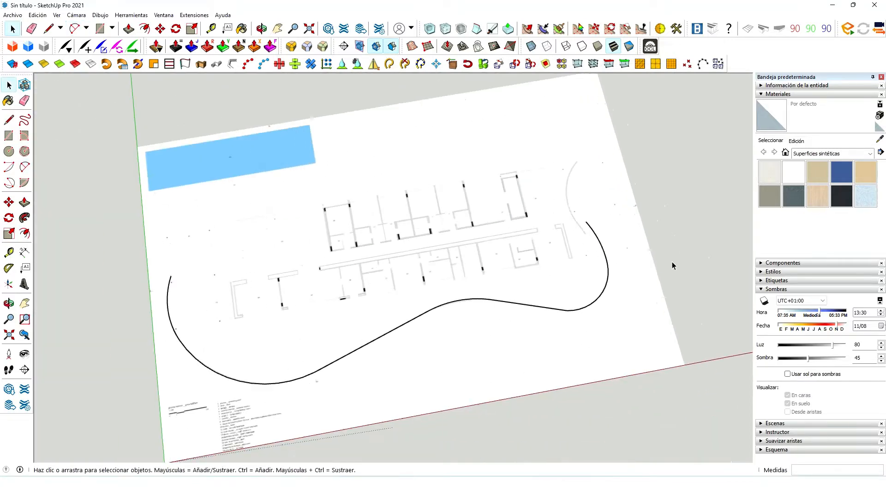
pyautogui.moveTo(672, 261); pyautogui.dragTo(550, 283, button='middle')
pyautogui.moveTo(249, 237); pyautogui.dragTo(673, 386)
pyautogui.scroll(3, 530, 318)
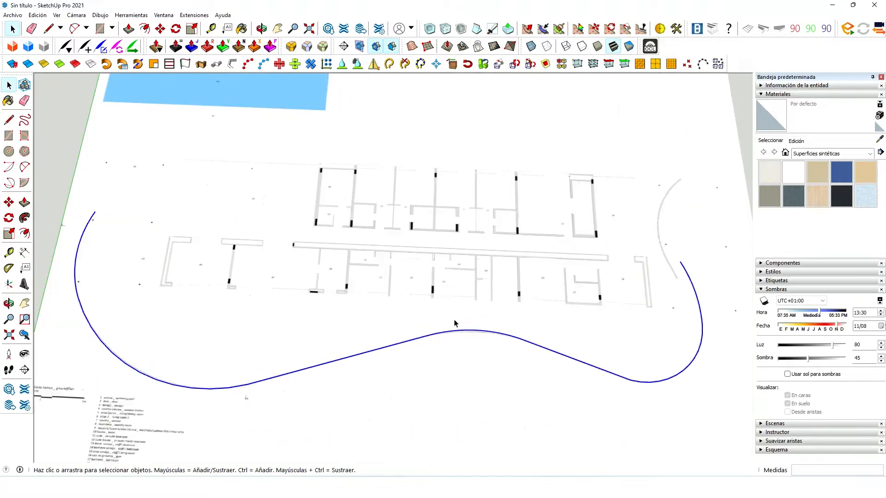
pyautogui.rightClick(440, 330)
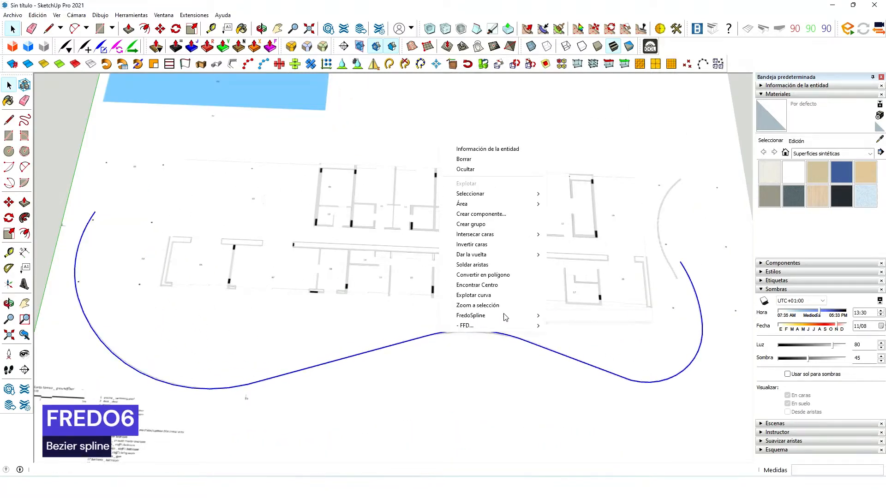
pyautogui.moveTo(609, 318)
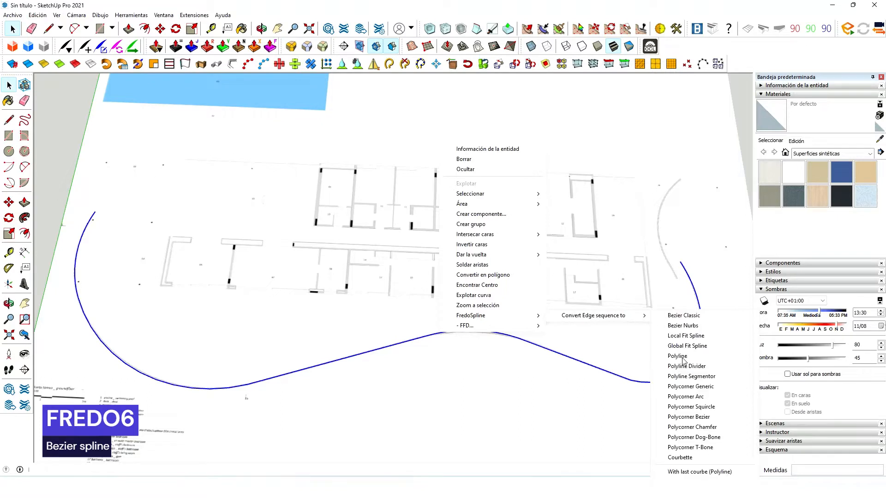
pyautogui.click(706, 358)
pyautogui.scroll(-1, 431, 311)
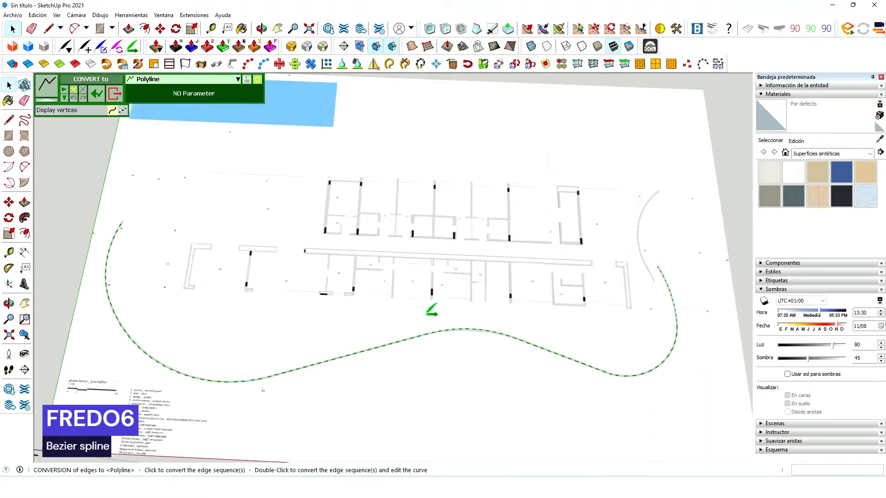
pyautogui.click(517, 337)
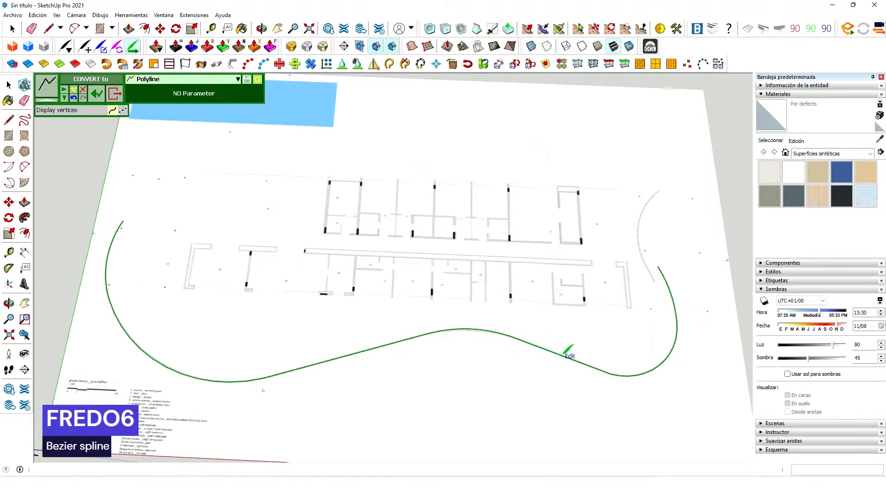
# Step: Open the converted polyline for editing to inspect its vertices, exit without changes and clear the selection
pyautogui.click(563, 353)
pyautogui.scroll(-3, 507, 318)
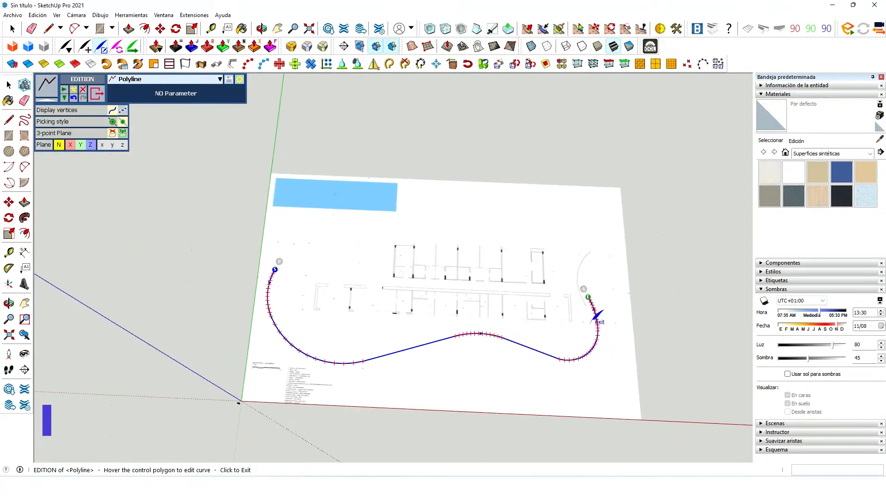
pyautogui.scroll(1, 618, 306)
pyautogui.click(641, 298)
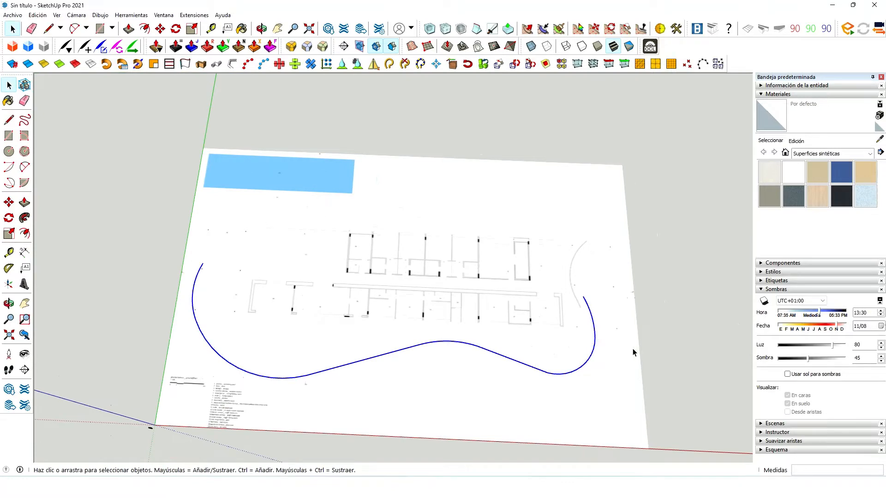
pyautogui.click(657, 339)
pyautogui.click(586, 368)
pyautogui.moveTo(586, 368); pyautogui.dragTo(304, 350, button='middle')
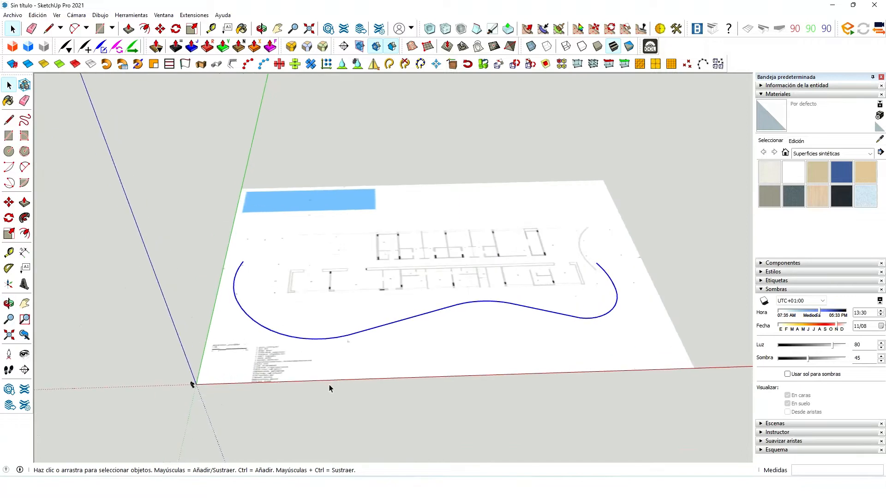
pyautogui.click(303, 389)
pyautogui.scroll(1, 233, 368)
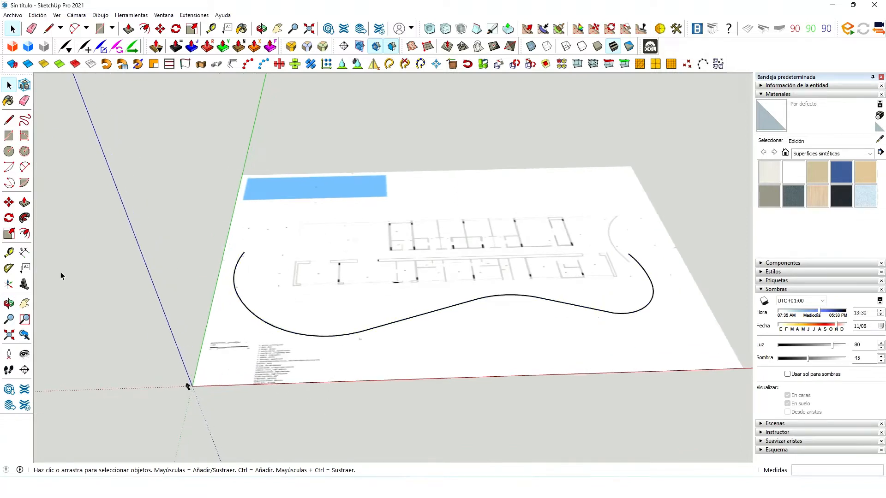
# Step: Draw the brick's upright rectangular face, 0.2 m long along the red axis, over the plan near the origin
pyautogui.click(9, 120)
pyautogui.scroll(-2, 399, 282)
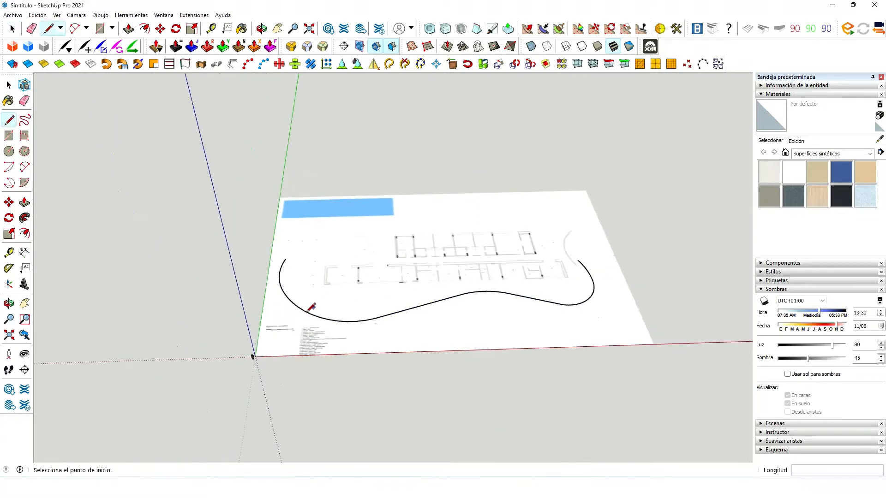
pyautogui.scroll(4, 287, 339)
pyautogui.moveTo(313, 387); pyautogui.dragTo(318, 331, button='middle')
pyautogui.scroll(3, 318, 375)
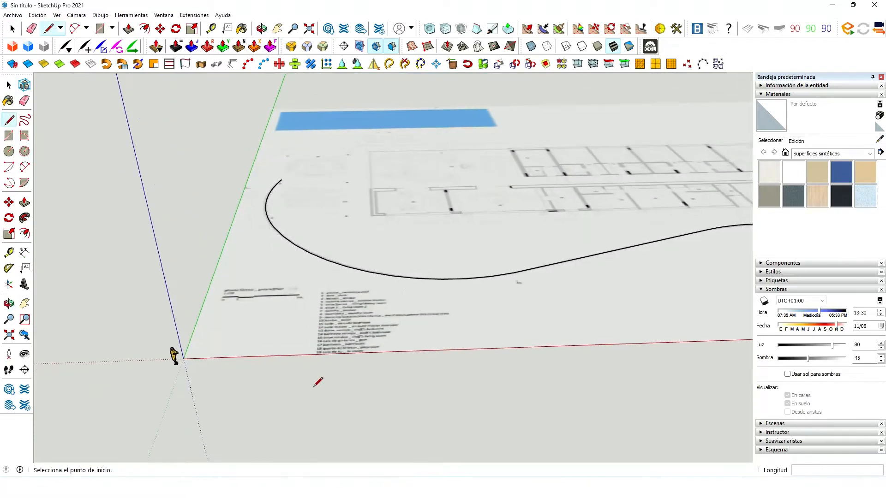
pyautogui.scroll(2, 308, 355)
pyautogui.scroll(1, 276, 337)
pyautogui.click(283, 359)
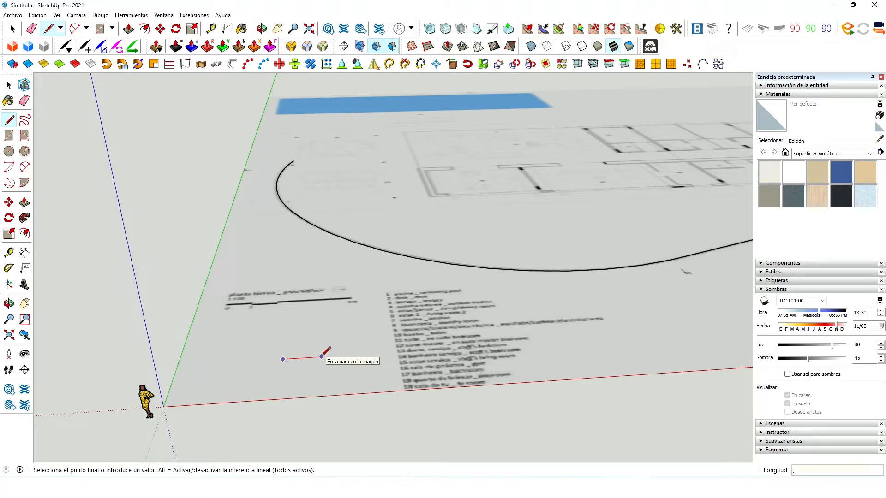
pyautogui.scroll(1, 295, 355)
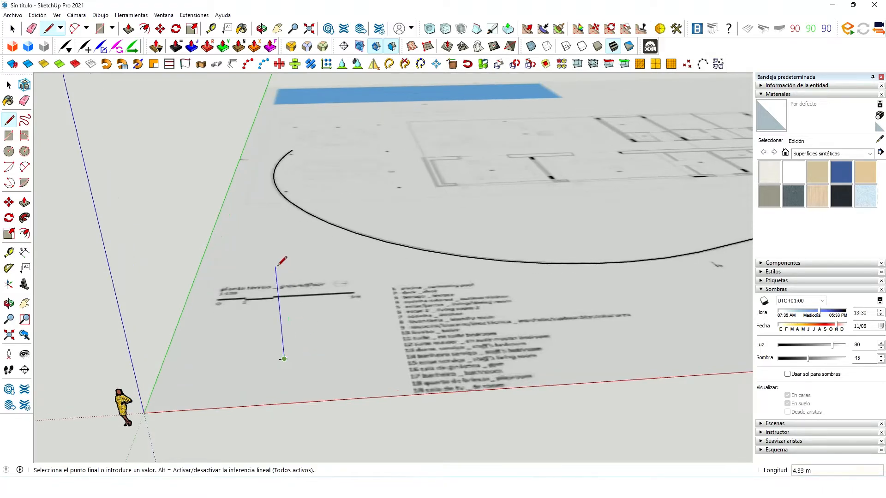
pyautogui.scroll(3, 286, 355)
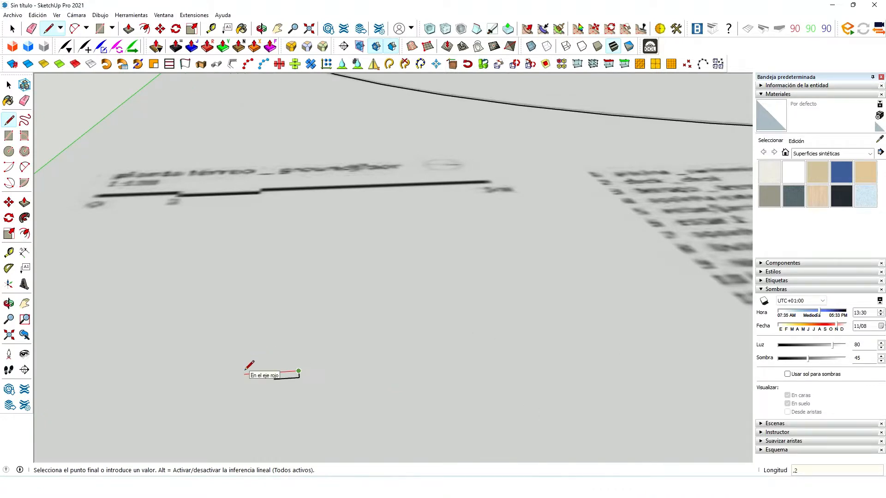
pyautogui.press('Return')
pyautogui.scroll(3, 277, 364)
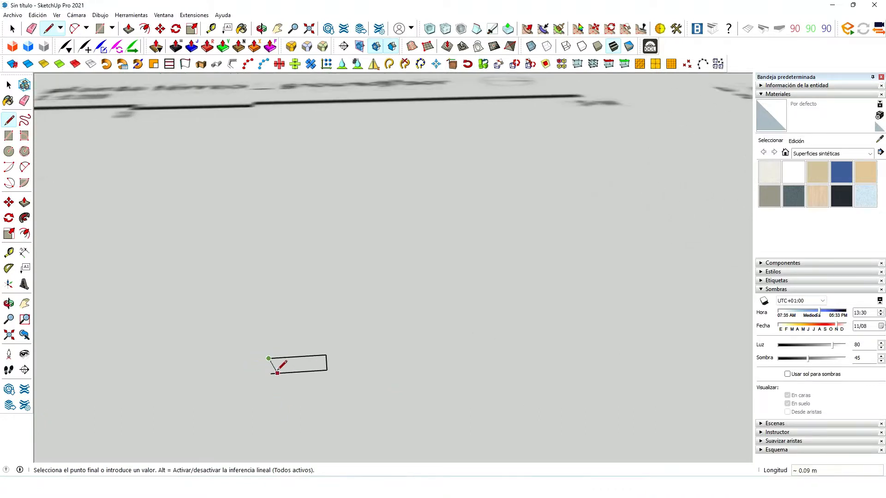
pyautogui.click(274, 370)
# Step: Select the rectangle's face and edges and make them a component with the default name and settings
pyautogui.press('space')
pyautogui.rightClick(297, 370)
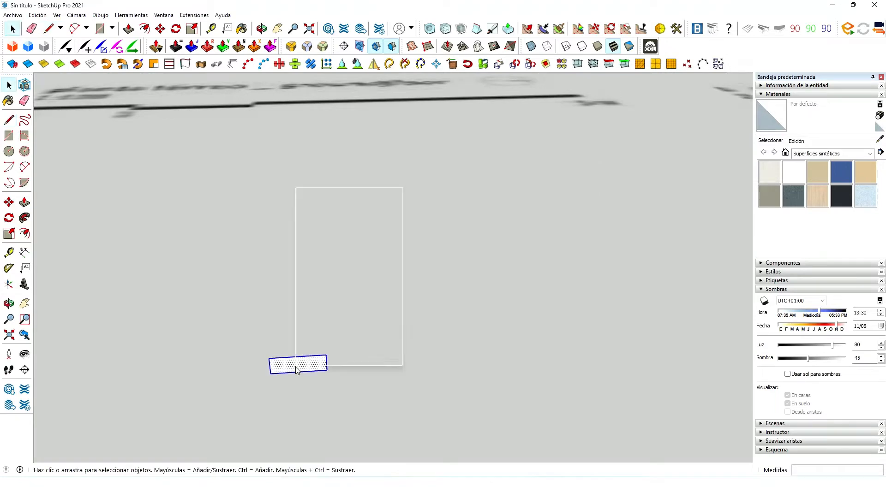
pyautogui.click(355, 259)
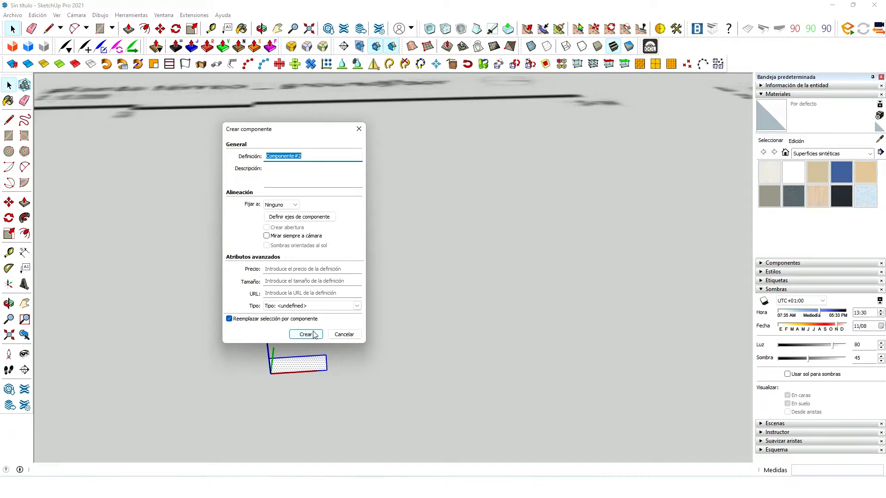
pyautogui.click(307, 334)
# Step: Copy the brick component onto its upper end corner and shift the copy back about 0.06 m so it overlaps the brick below
pyautogui.scroll(2, 308, 373)
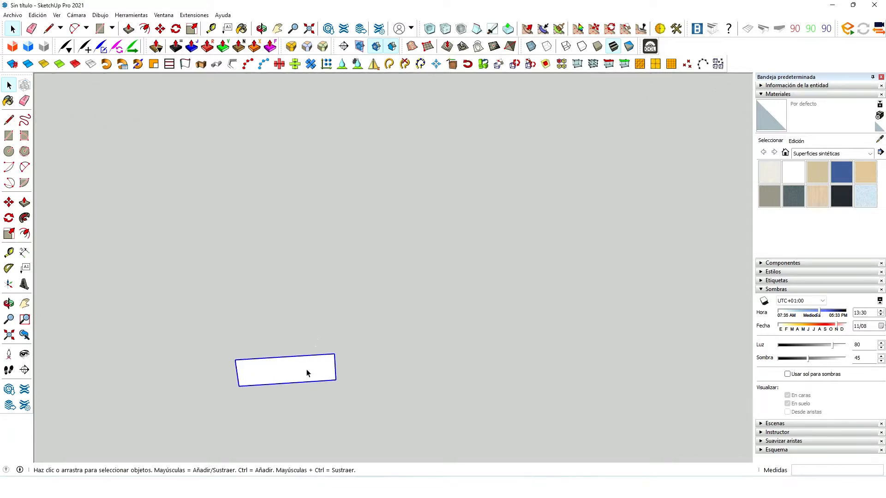
pyautogui.press('m')
pyautogui.press('ctrl')
pyautogui.click(238, 387)
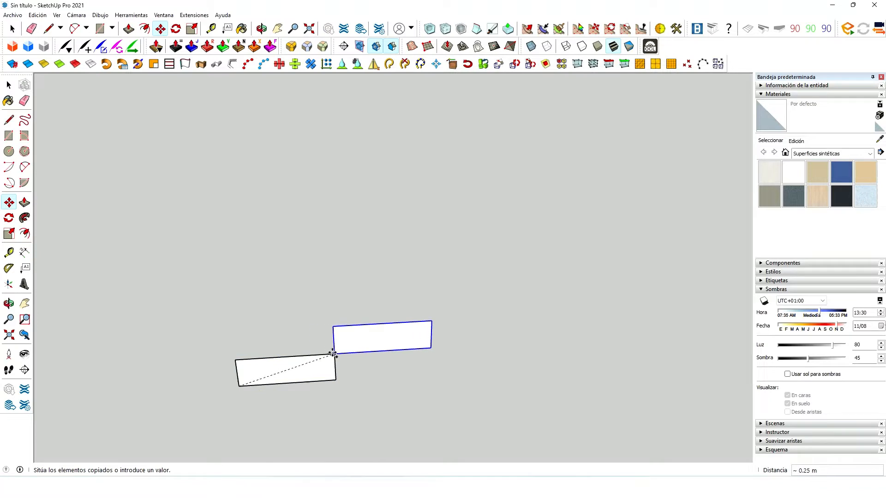
pyautogui.click(334, 354)
pyautogui.click(334, 353)
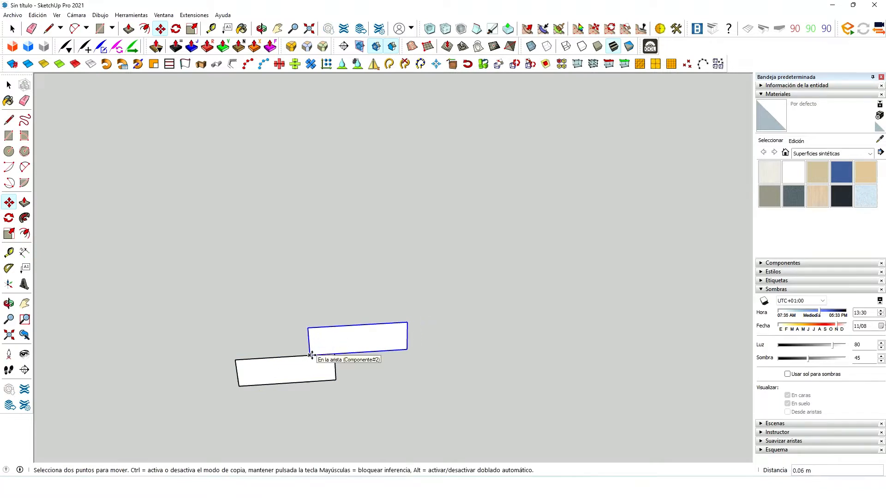
pyautogui.click(312, 355)
pyautogui.press('space')
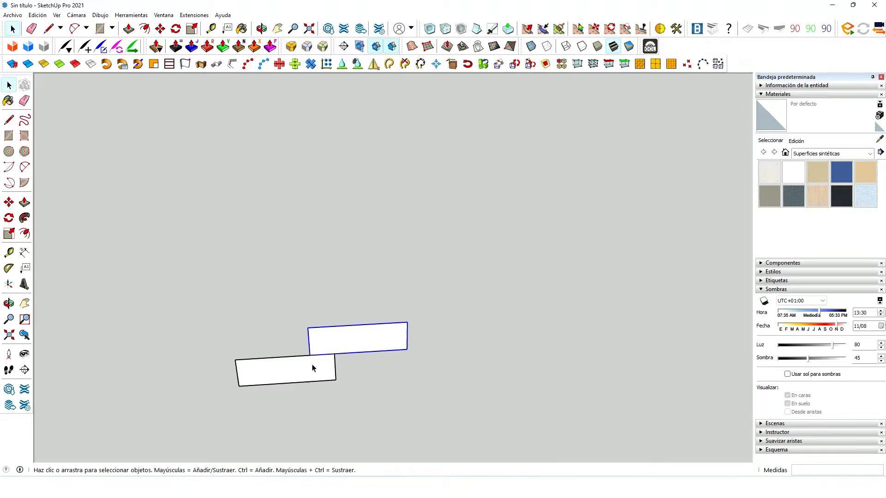
# Step: Copy both bricks along the red axis so the copied lower brick starts at the far end of the upper brick
pyautogui.press('m')
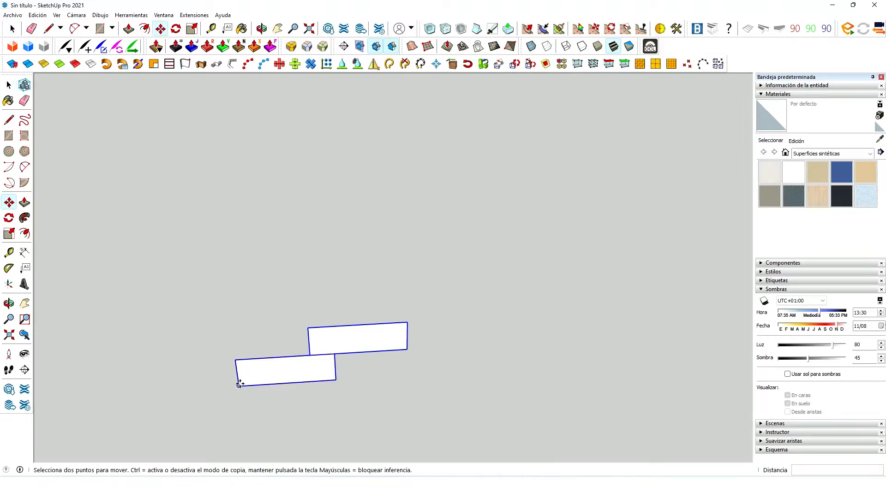
pyautogui.click(237, 388)
pyautogui.press('ctrl')
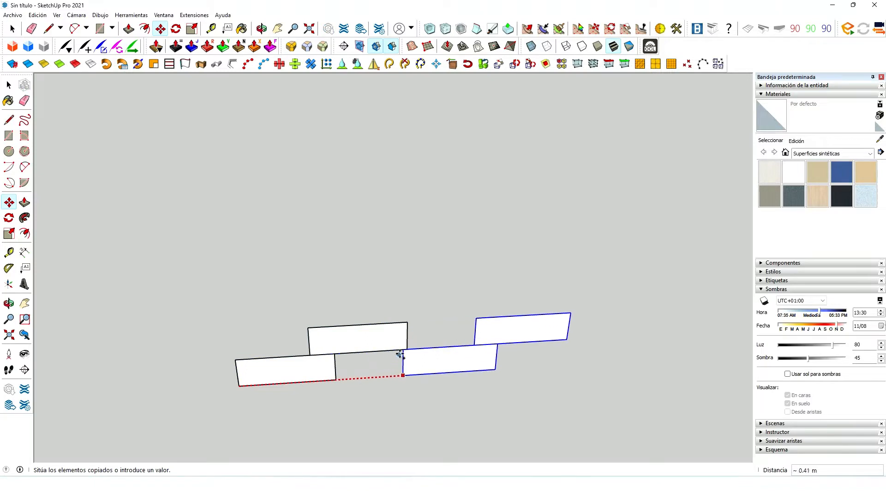
pyautogui.click(406, 347)
pyautogui.press('space')
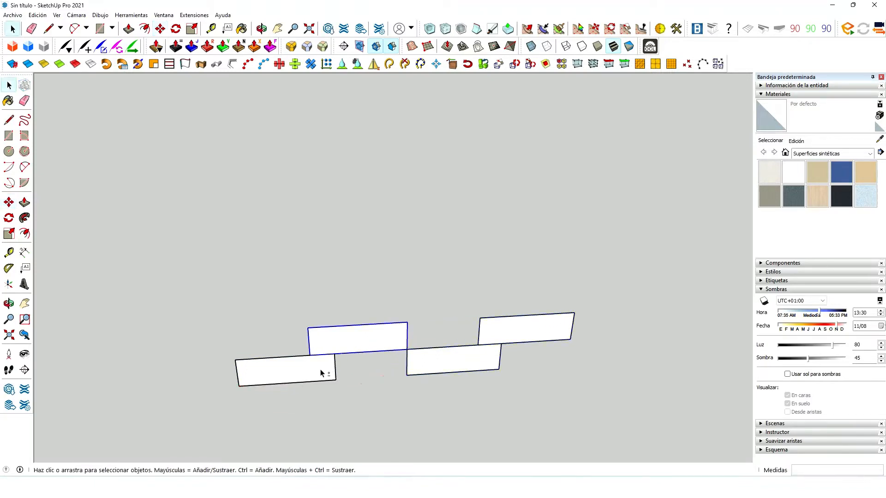
# Step: Make the first two staggered bricks one component, with its axes origin mid-overlap on their shared edge and its red axis along that edge
pyautogui.scroll(-4, 324, 352)
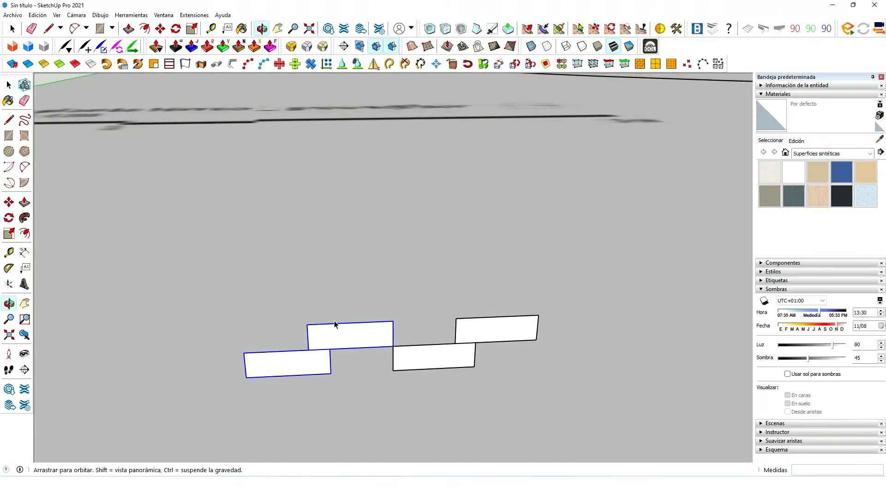
pyautogui.rightClick(332, 344)
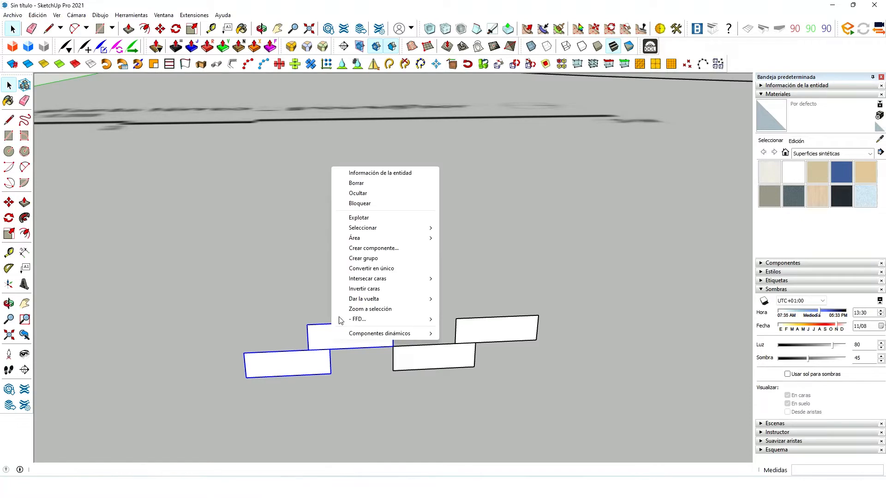
pyautogui.click(357, 249)
pyautogui.click(308, 217)
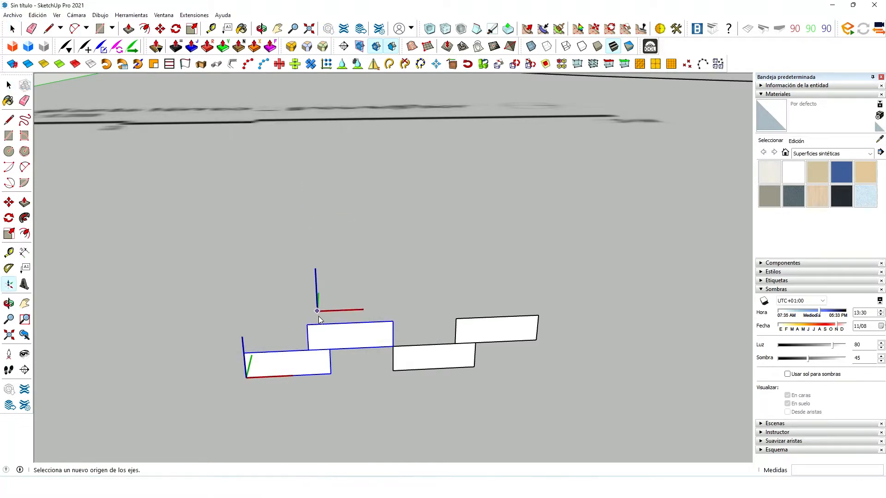
pyautogui.scroll(1, 329, 333)
pyautogui.scroll(-3, 318, 321)
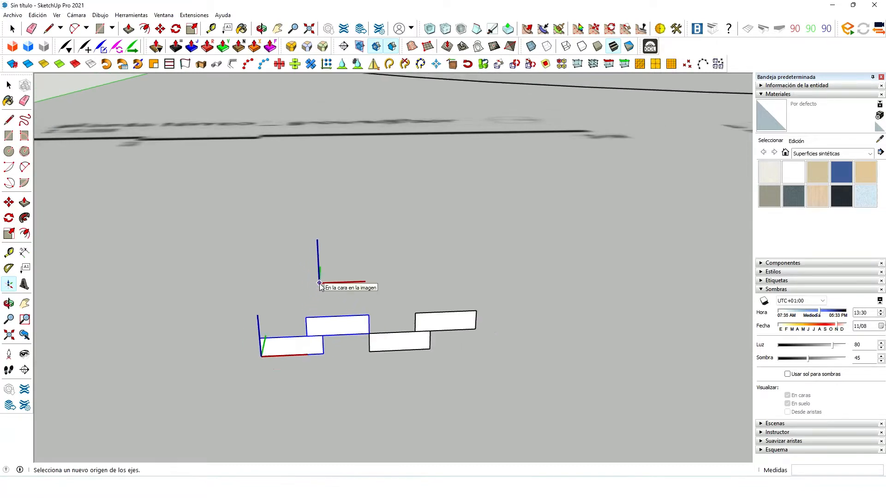
pyautogui.scroll(5, 314, 342)
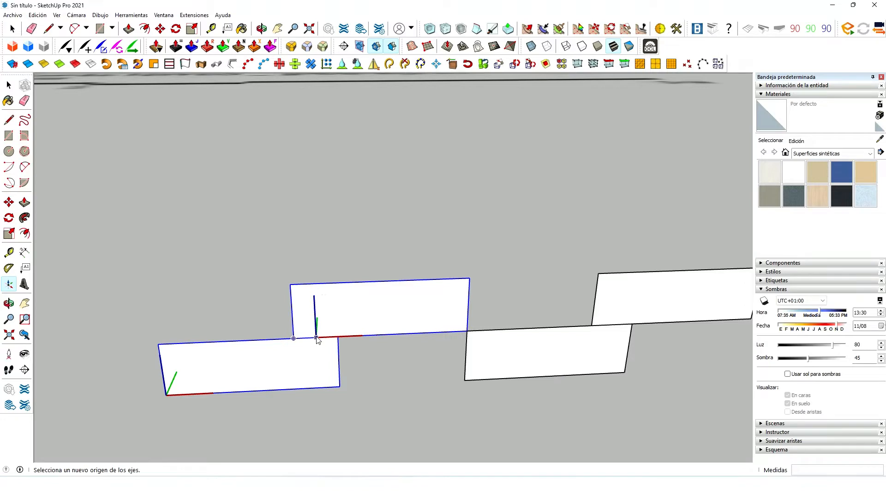
pyautogui.click(316, 338)
pyautogui.scroll(-2, 327, 301)
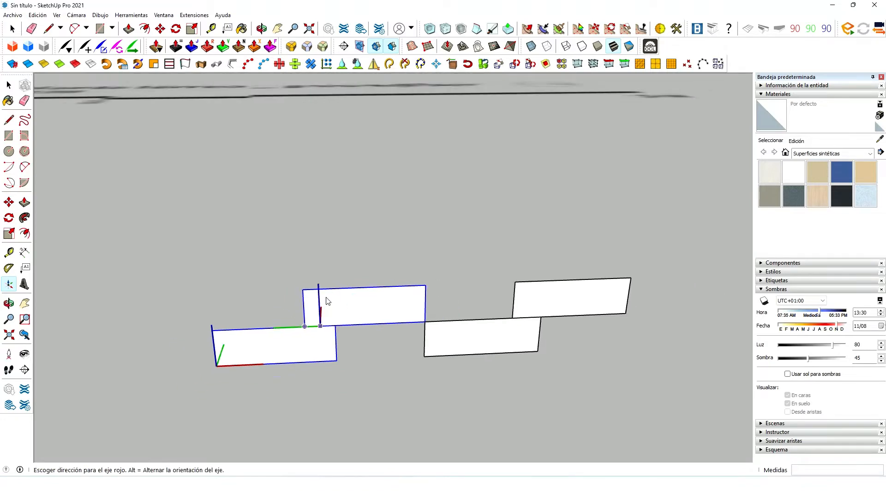
pyautogui.click(353, 324)
pyautogui.moveTo(352, 325); pyautogui.dragTo(524, 374, button='middle')
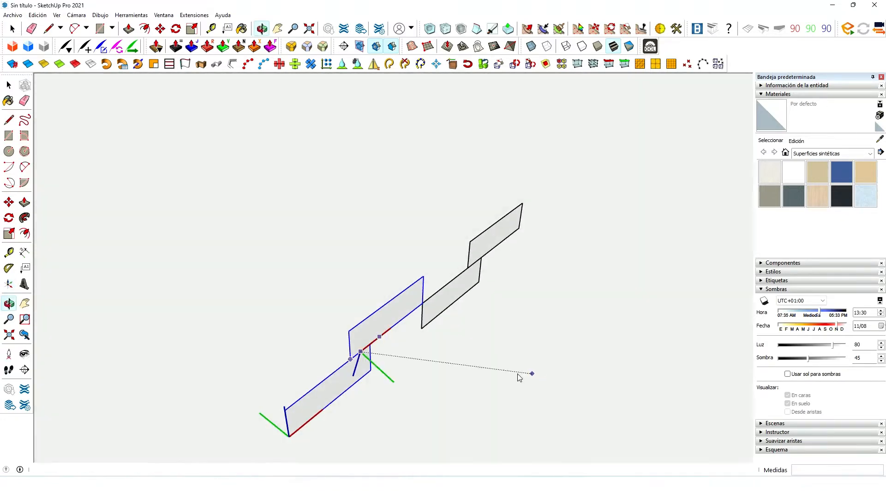
pyautogui.click(339, 329)
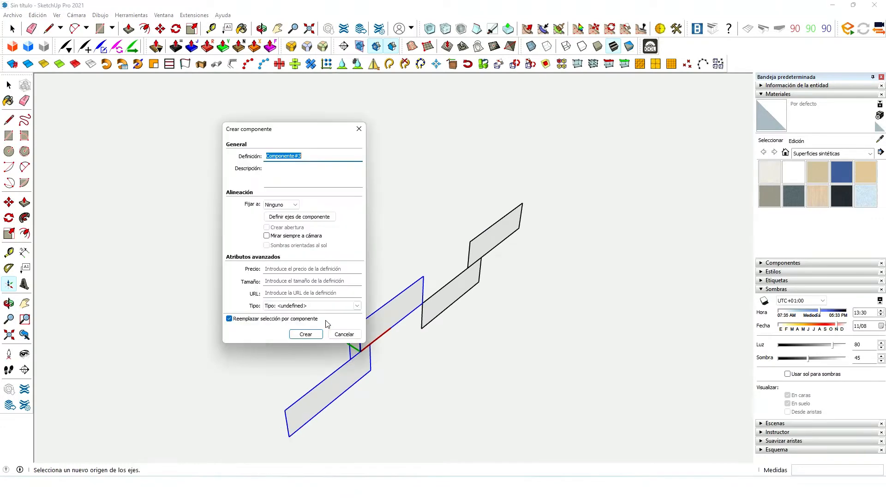
pyautogui.click(308, 338)
# Step: Distribute the two-brick component along the traced curved path with the Copy Along Path tool at 2.00 m spacing
pyautogui.scroll(-2, 297, 346)
pyautogui.moveTo(296, 346); pyautogui.dragTo(231, 333, button='middle')
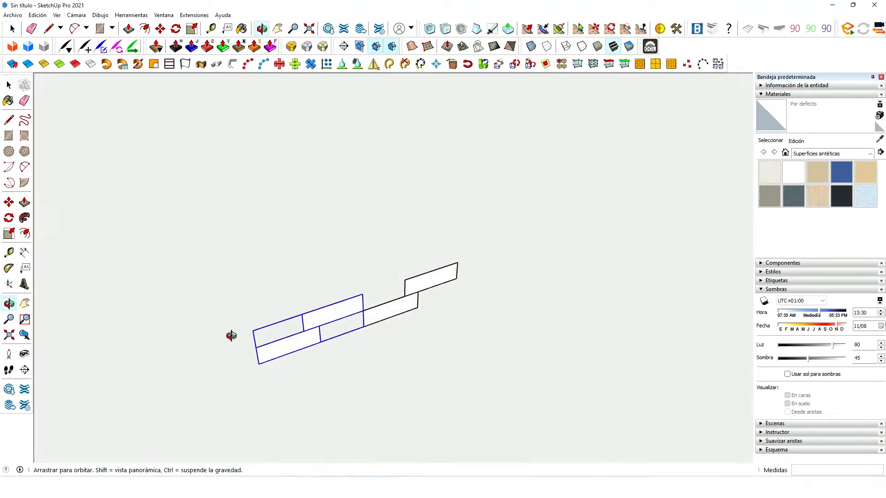
pyautogui.scroll(-3, 178, 355)
pyautogui.scroll(-2, 287, 371)
pyautogui.scroll(-3, 287, 372)
pyautogui.scroll(-2, 290, 322)
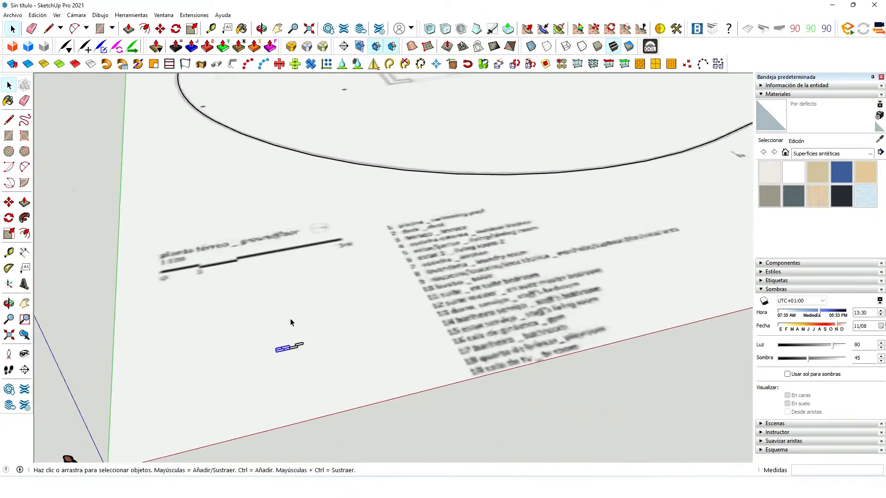
pyautogui.moveTo(289, 318); pyautogui.dragTo(277, 357, button='middle')
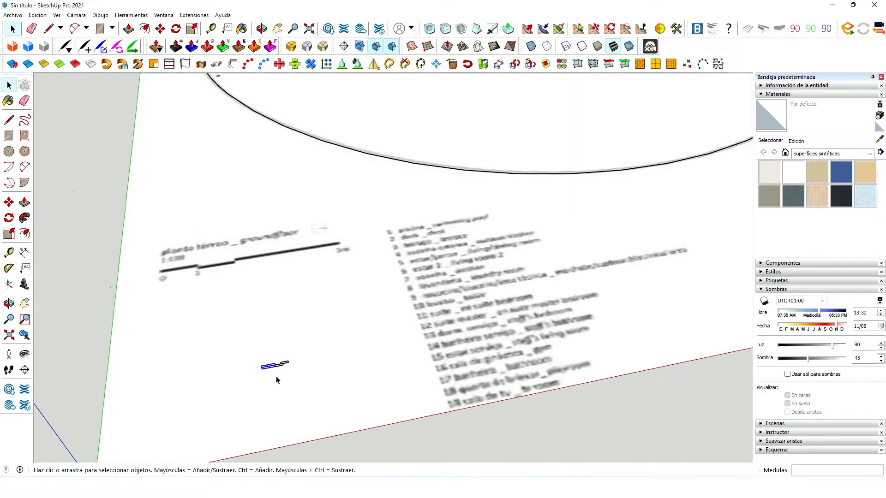
pyautogui.scroll(-3, 277, 374)
pyautogui.scroll(2, 257, 193)
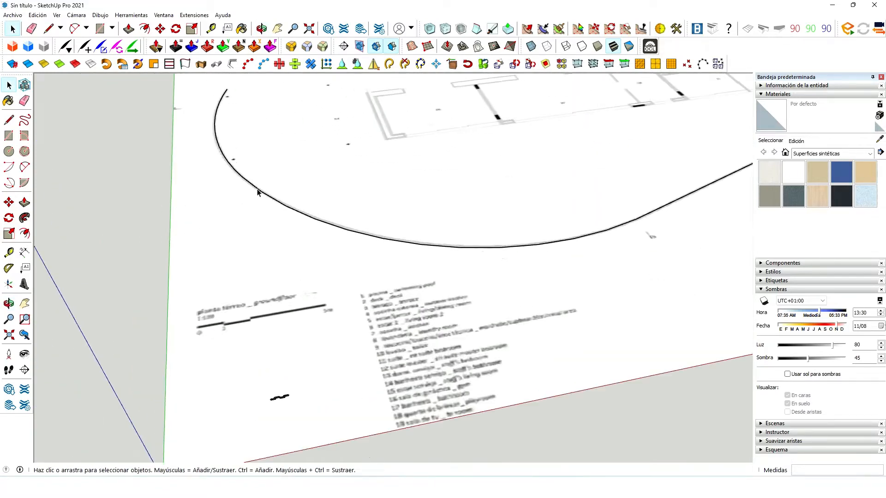
pyautogui.scroll(1, 258, 193)
pyautogui.scroll(-3, 226, 328)
pyautogui.scroll(1, 280, 232)
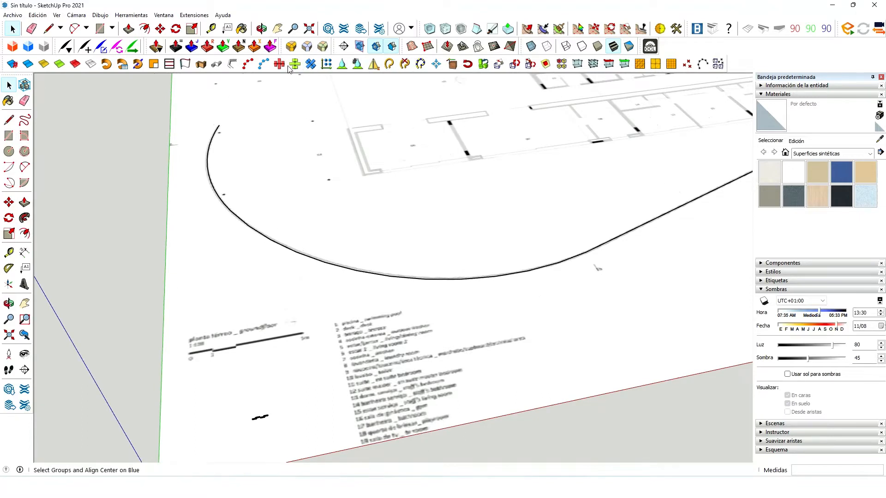
pyautogui.click(252, 66)
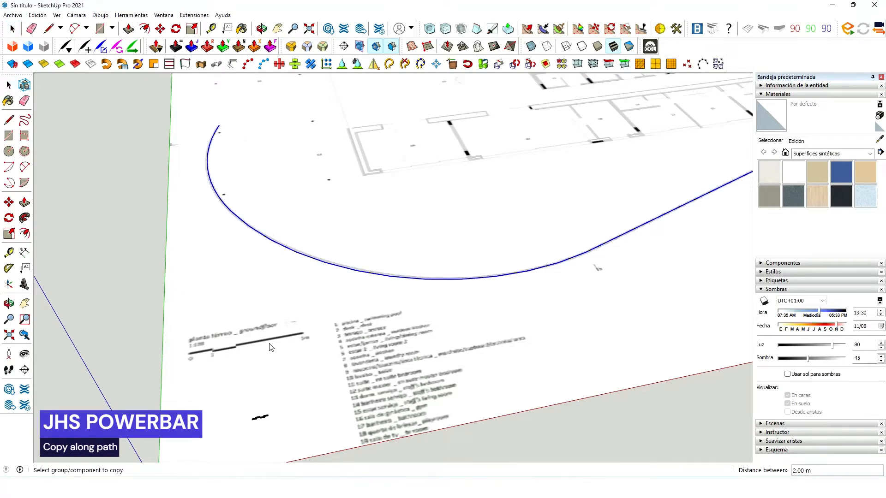
pyautogui.scroll(5, 251, 410)
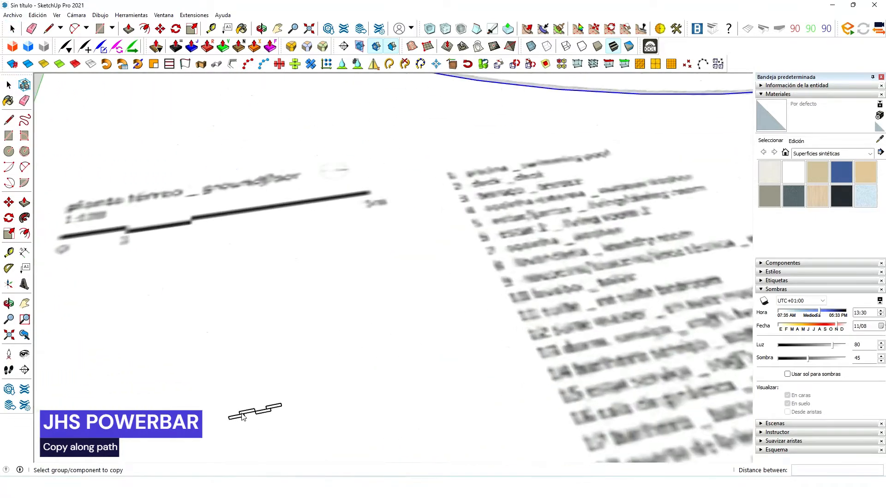
pyautogui.scroll(-5, 274, 341)
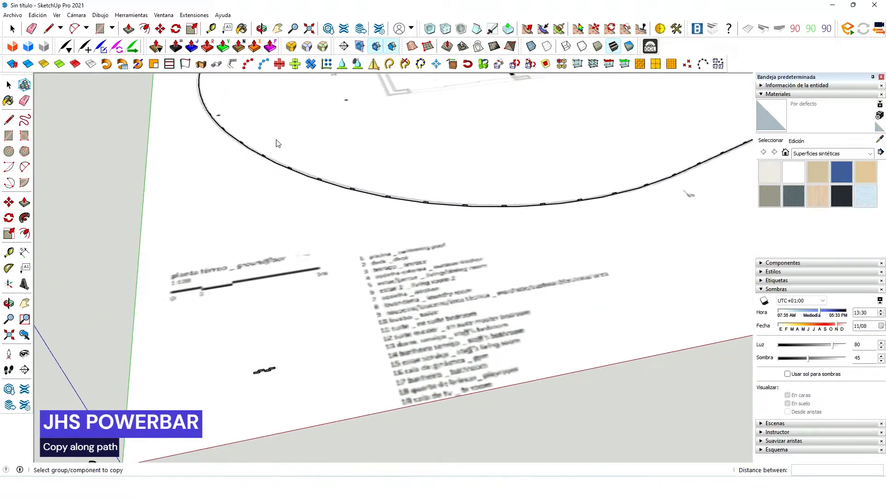
# Step: Set the distance between the component copies along the path to 0.36 m
pyautogui.scroll(5, 277, 143)
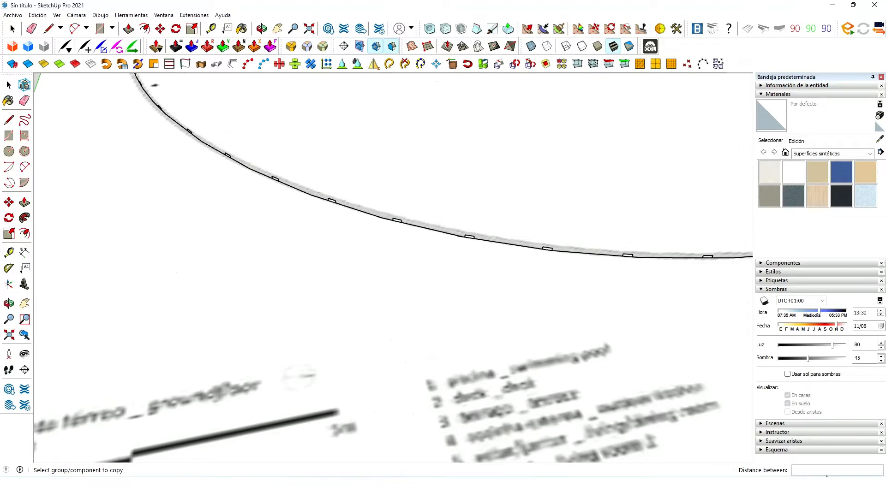
pyautogui.scroll(-2, 673, 314)
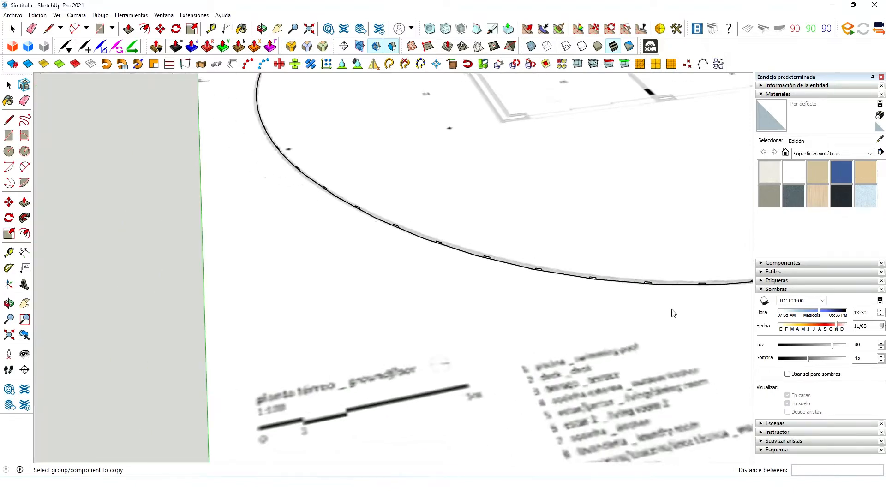
pyautogui.press('Return')
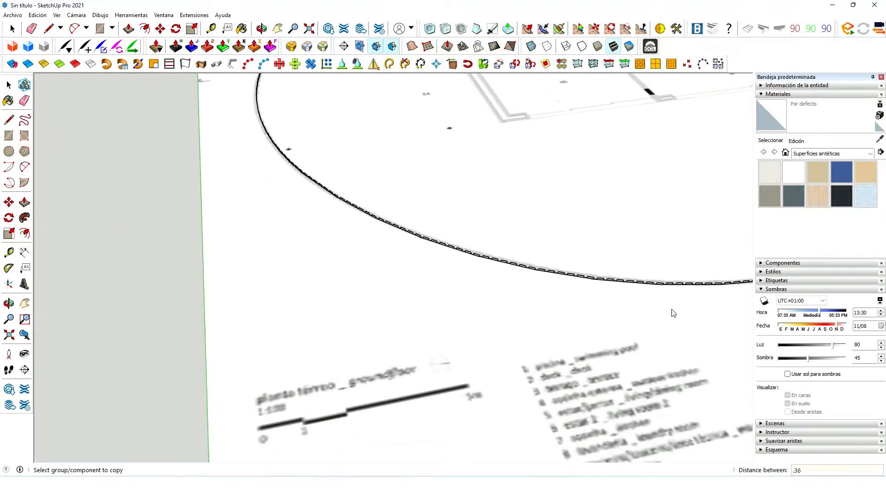
# Step: Try to stack a copy of the first two-brick component 0.08 m above it at the path's start, and undo the copy
pyautogui.scroll(5, 475, 267)
pyautogui.moveTo(466, 292); pyautogui.dragTo(264, 294, button='middle')
pyautogui.scroll(10, 176, 319)
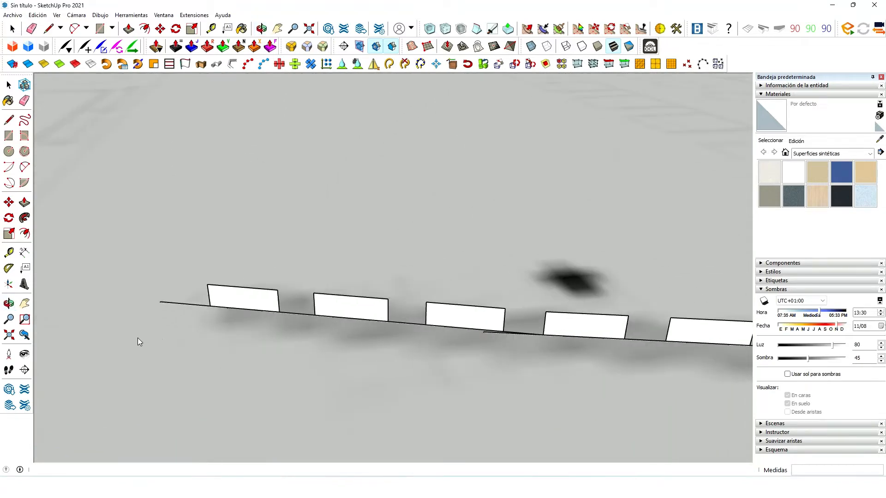
pyautogui.press('space')
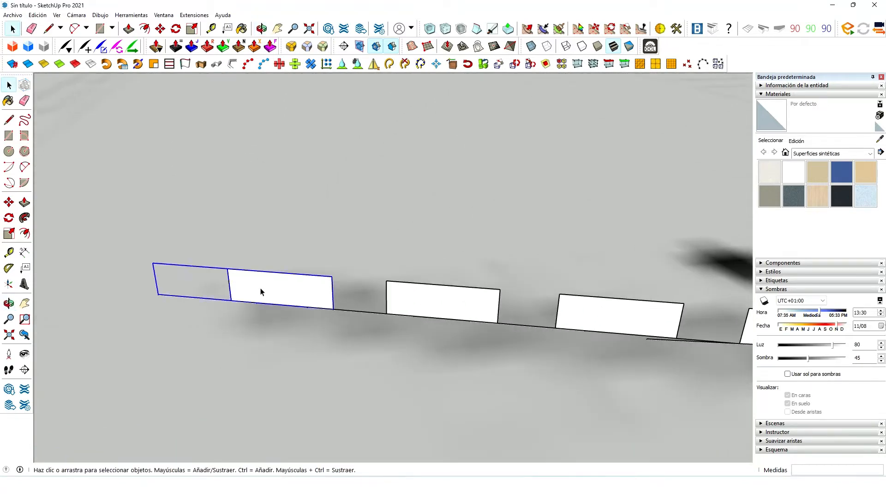
pyautogui.press('m')
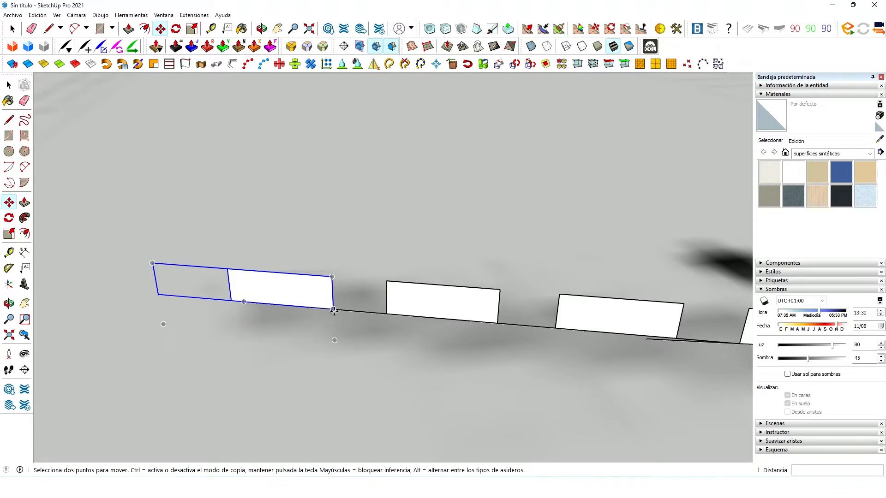
pyautogui.click(335, 310)
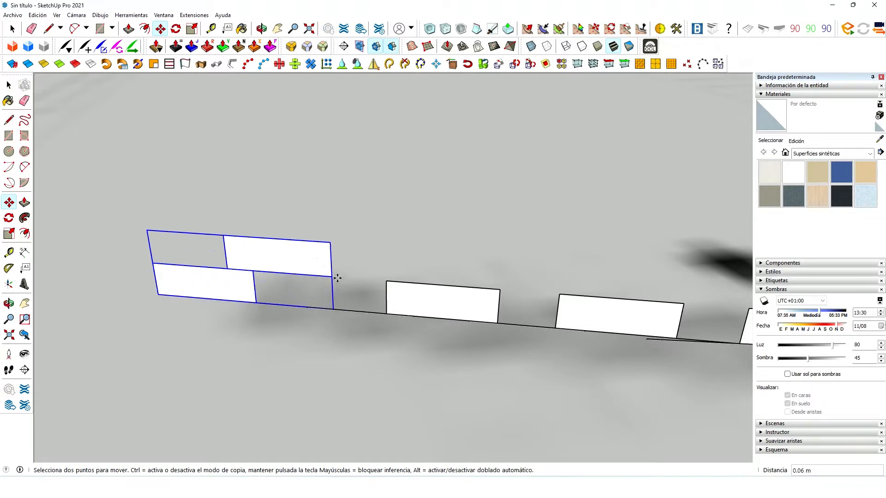
pyautogui.click(337, 277)
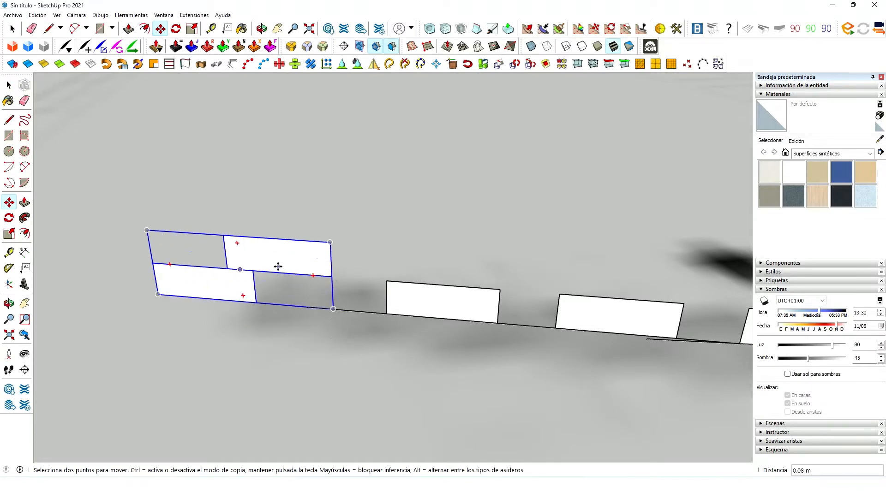
pyautogui.scroll(-2, 263, 290)
pyautogui.moveTo(263, 291); pyautogui.dragTo(324, 269, button='middle')
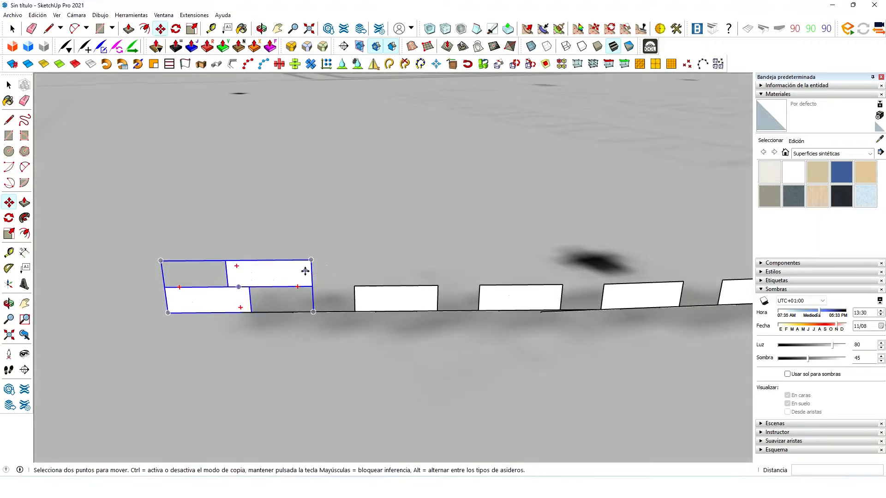
pyautogui.hotkey('ctrl', 'z')
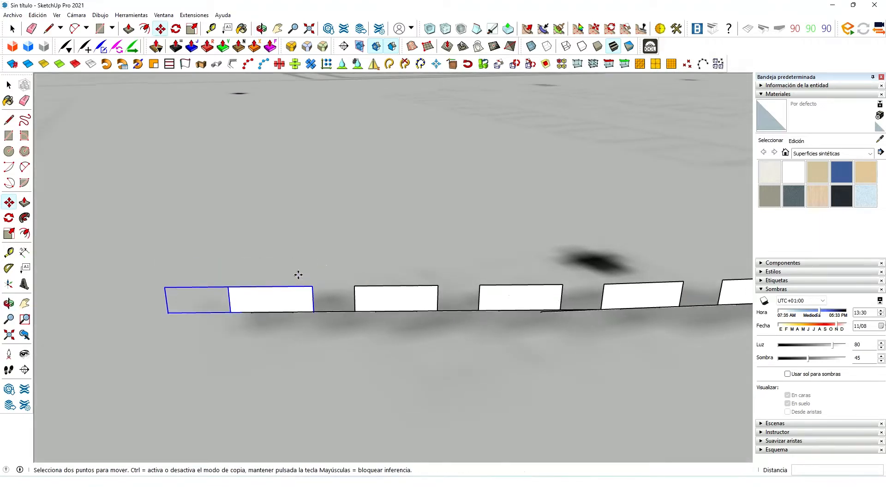
pyautogui.press('space')
# Step: Inside the two-brick component, move both bricks up one brick height so the lower brick rests on the path
pyautogui.doubleClick(285, 307)
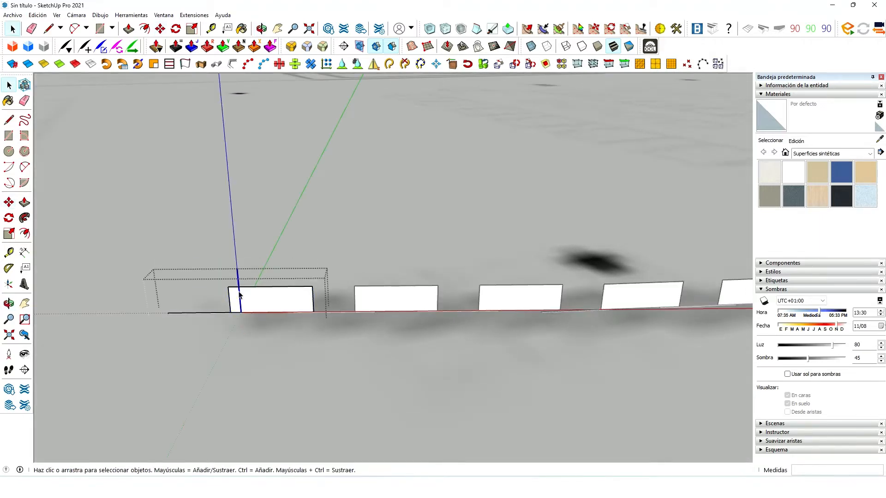
pyautogui.press('i')
pyautogui.moveTo(133, 250); pyautogui.dragTo(353, 375)
pyautogui.press('m')
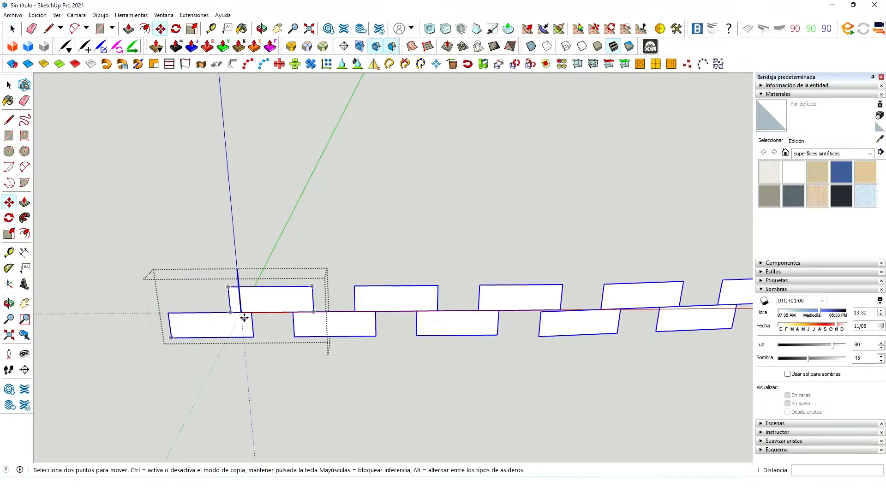
pyautogui.click(254, 336)
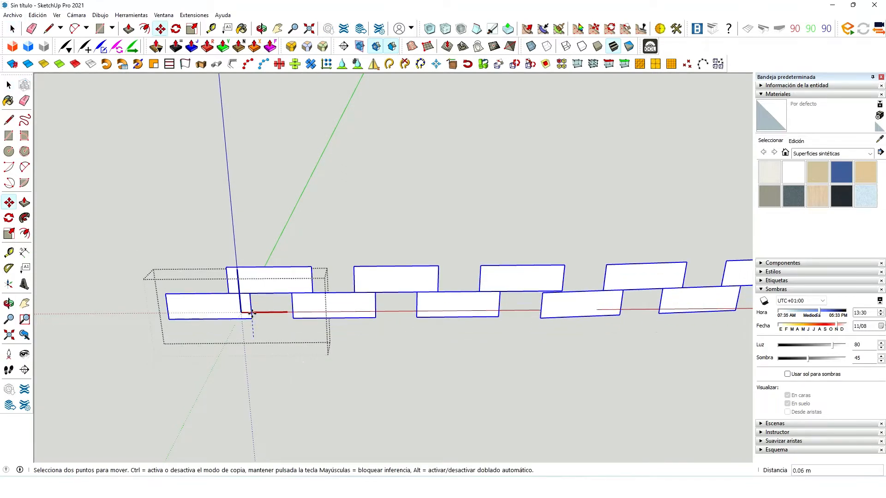
pyautogui.click(252, 312)
pyautogui.press('space')
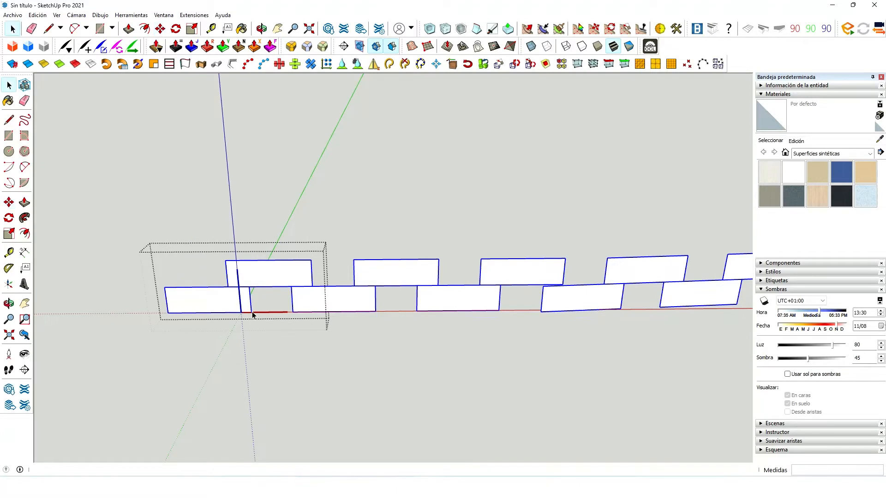
pyautogui.press('Escape')
# Step: Copy both bricks 0.16 m upward inside the component, repeat the copy 16 times, and close the component
pyautogui.doubleClick(255, 282)
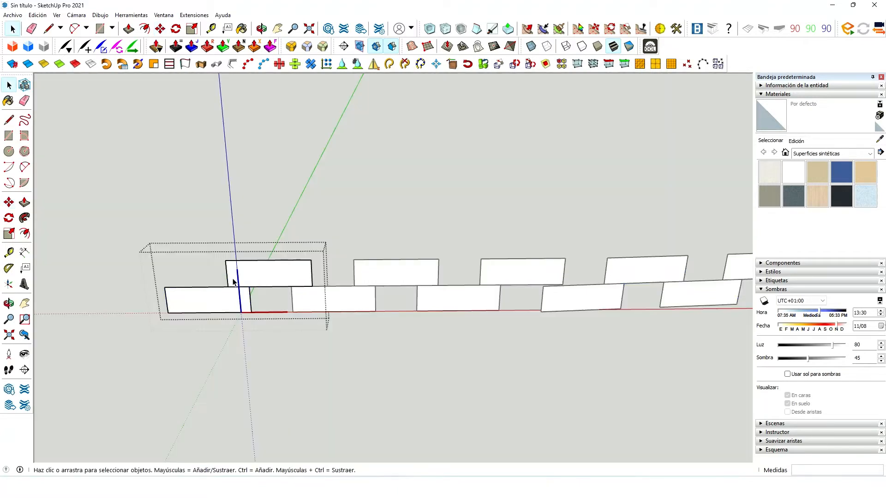
pyautogui.click(233, 278)
pyautogui.keyDown('shift'); pyautogui.click(215, 301); pyautogui.keyUp('shift')
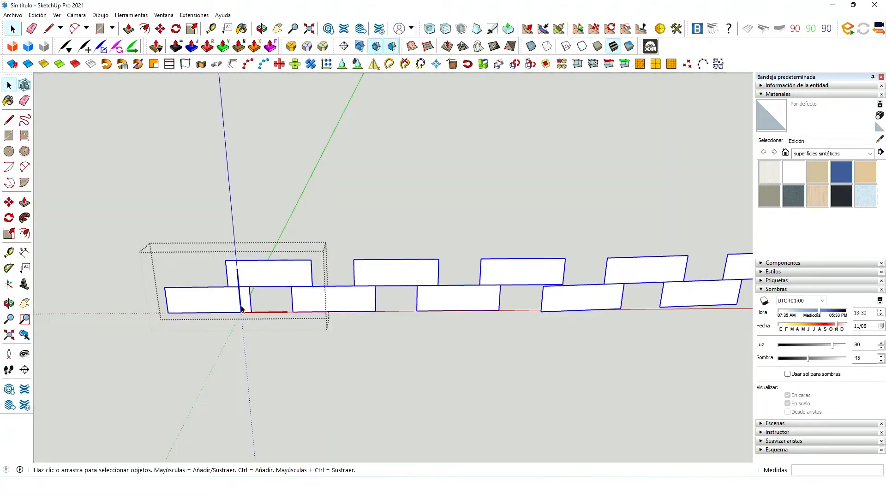
pyautogui.press('m')
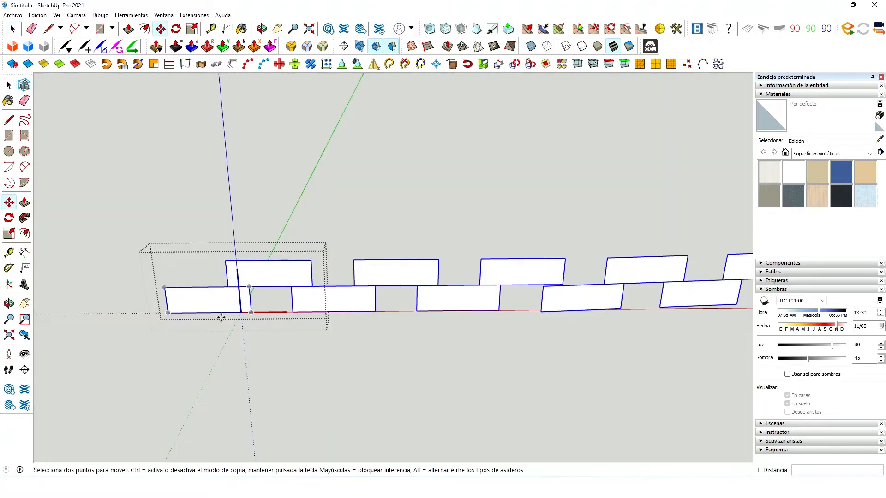
pyautogui.click(251, 314)
pyautogui.press('ctrl')
pyautogui.click(247, 262)
pyautogui.scroll(-1, 240, 346)
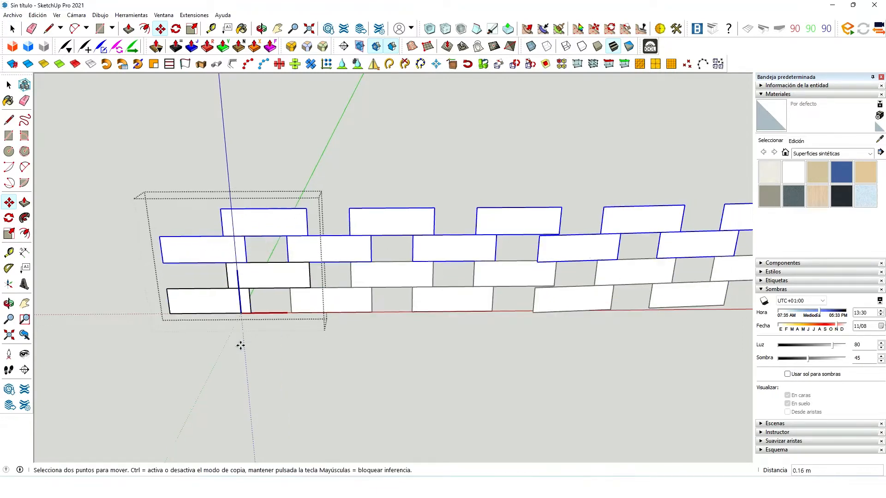
pyautogui.scroll(-1, 240, 346)
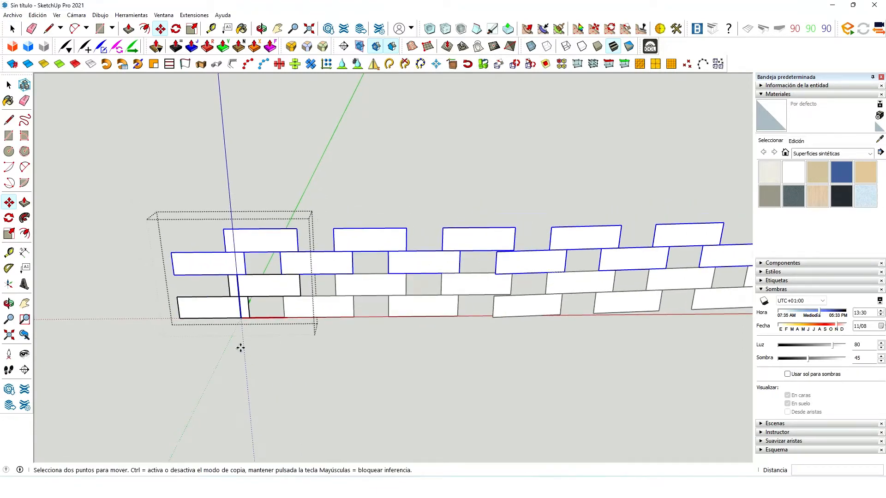
pyautogui.write('*16')
pyautogui.press('Return')
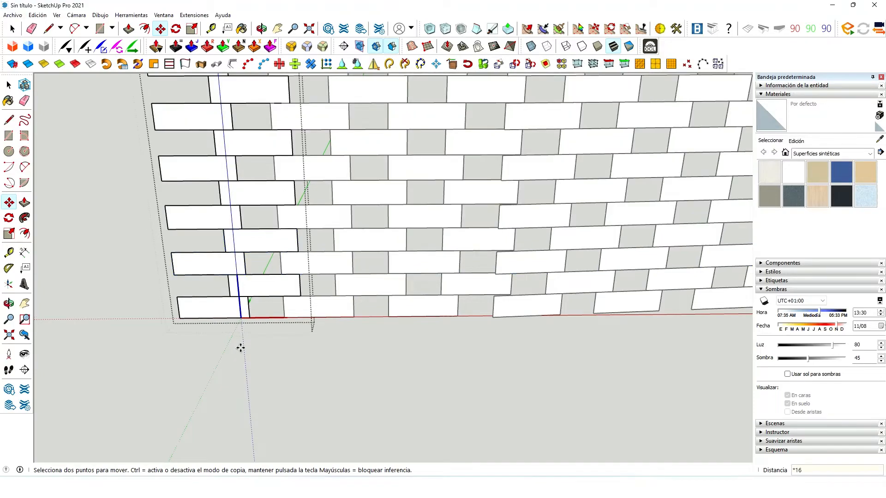
pyautogui.scroll(-4, 240, 348)
pyautogui.moveTo(255, 358); pyautogui.dragTo(220, 292, button='middle')
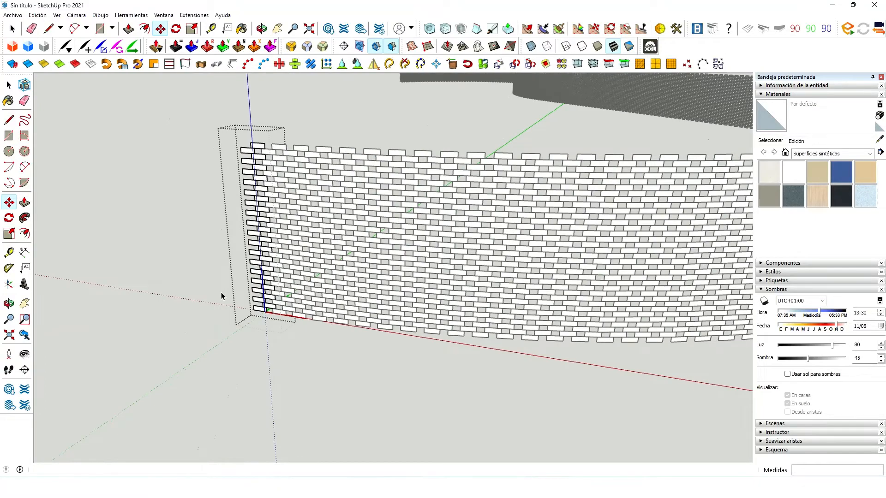
pyautogui.press('space')
pyautogui.click(221, 293)
# Step: Examine the perforated curved wall from its outer and inner sides, focusing on the first column of bricks
pyautogui.scroll(-4, 208, 295)
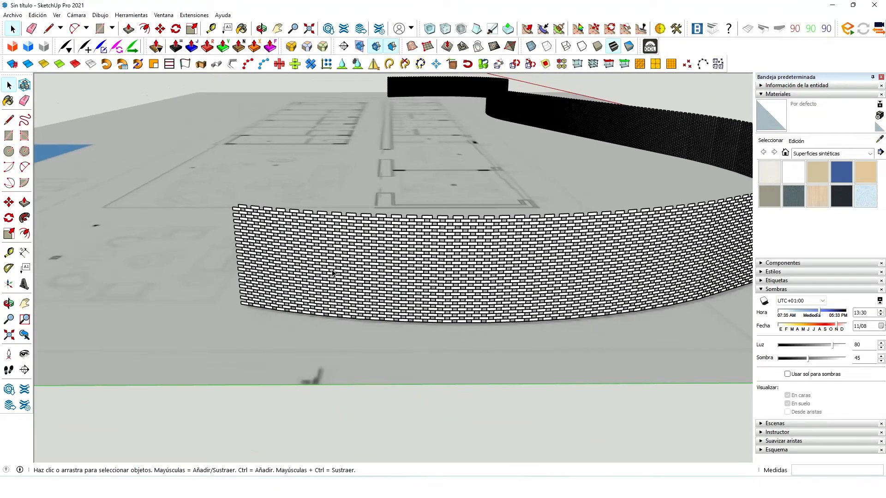
pyautogui.moveTo(332, 272); pyautogui.dragTo(304, 276, button='middle')
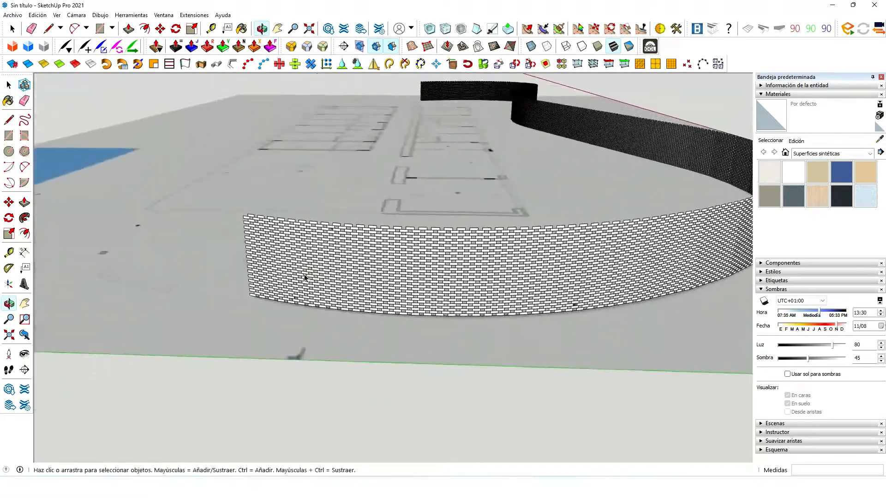
pyautogui.scroll(7, 277, 240)
pyautogui.scroll(-1, 215, 210)
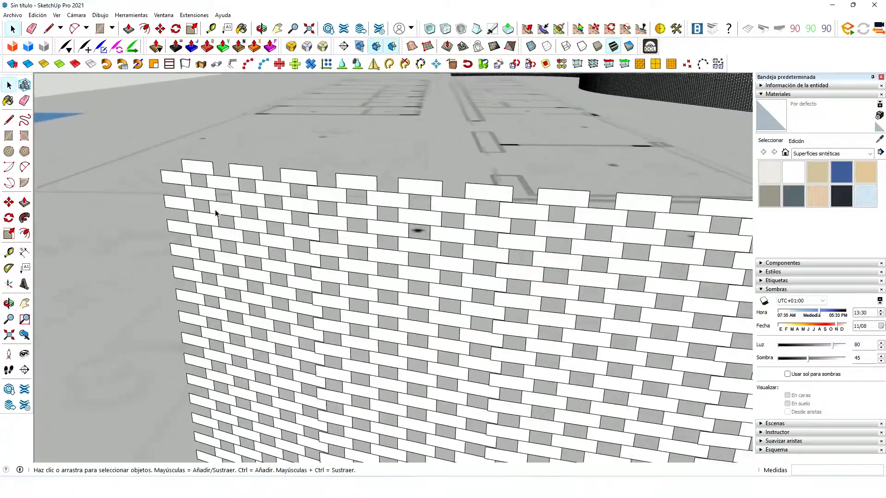
pyautogui.moveTo(215, 212); pyautogui.dragTo(646, 201, button='middle')
pyautogui.scroll(-2, 512, 214)
pyautogui.moveTo(360, 233); pyautogui.dragTo(558, 258, button='middle')
pyautogui.scroll(3, 695, 262)
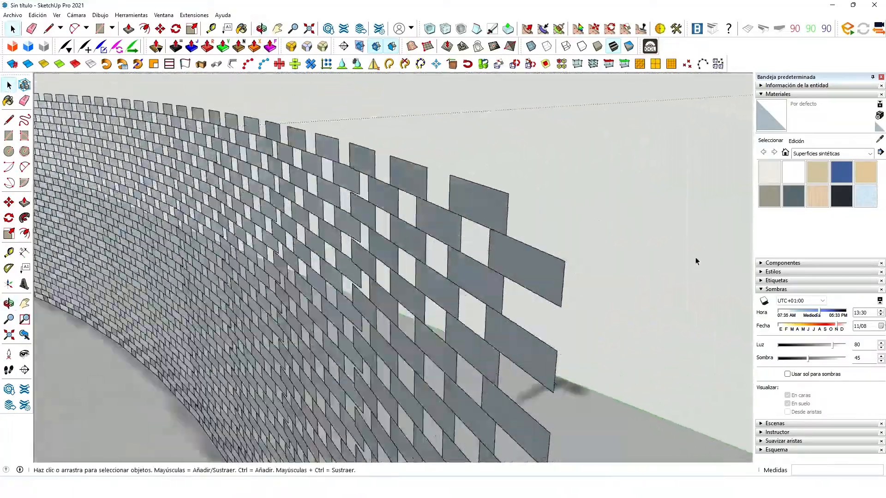
pyautogui.scroll(-3, 695, 261)
# Step: Open a single brick at the wall's start for editing and push/pull its front and back faces 0.06 m outward each
pyautogui.doubleClick(578, 263)
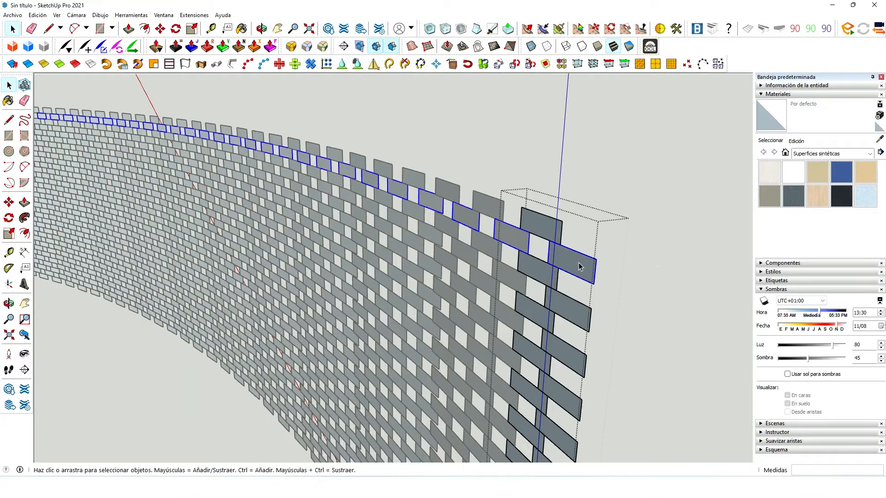
pyautogui.scroll(1, 579, 266)
pyautogui.moveTo(578, 266)
pyautogui.mouseDown(button='middle')
pyautogui.moveTo(415, 293)
pyautogui.moveTo(512, 297)
pyautogui.moveTo(595, 267)
pyautogui.moveTo(577, 283)
pyautogui.mouseUp(button='middle')
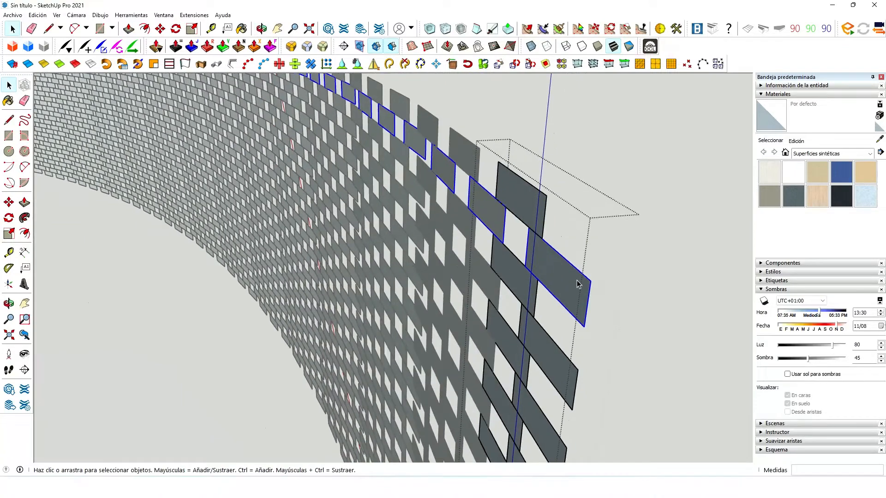
pyautogui.doubleClick(576, 281)
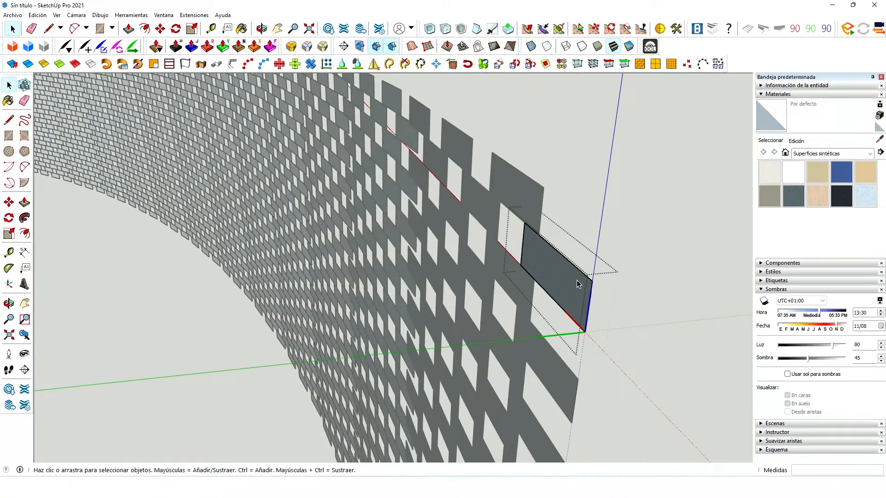
pyautogui.press('p')
pyautogui.moveTo(577, 297); pyautogui.dragTo(558, 306)
pyautogui.moveTo(580, 293); pyautogui.dragTo(404, 260, button='middle')
pyautogui.scroll(3, 550, 316)
pyautogui.moveTo(564, 319); pyautogui.dragTo(587, 320)
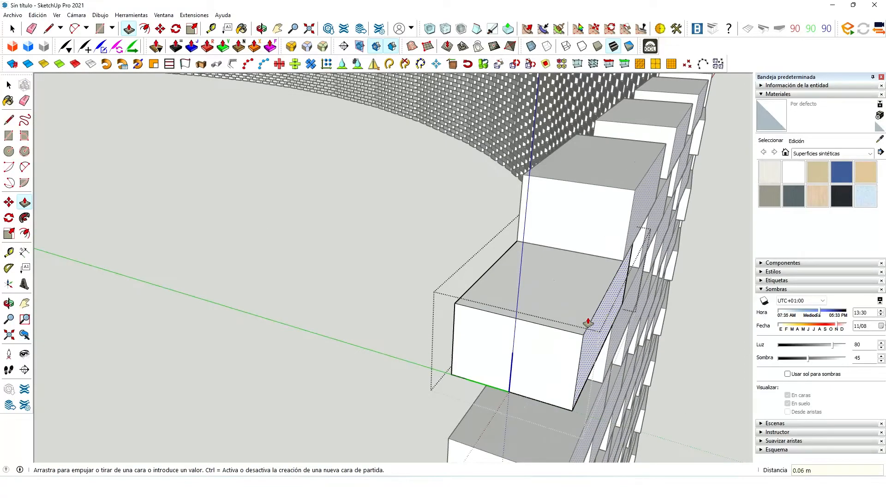
pyautogui.press('space')
# Step: Examine the thickened brick wall along its curve and up close at its starting end
pyautogui.moveTo(588, 321); pyautogui.dragTo(80, 249, button='middle')
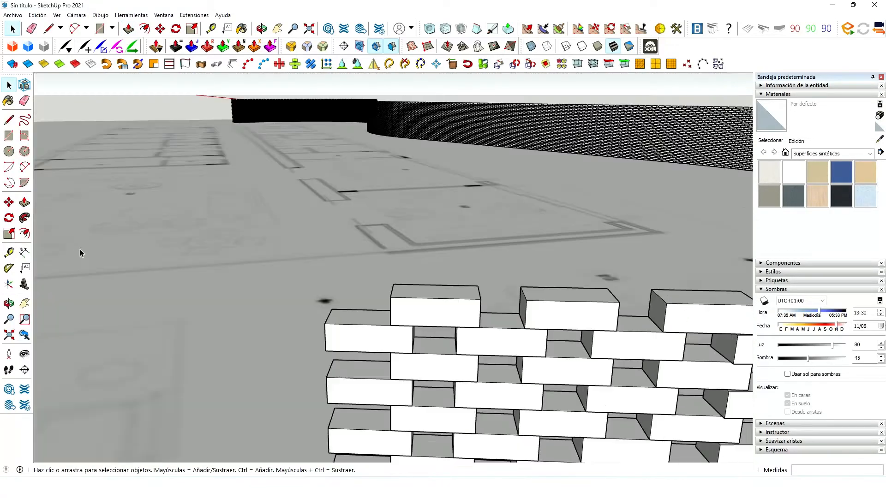
pyautogui.scroll(-10, 76, 246)
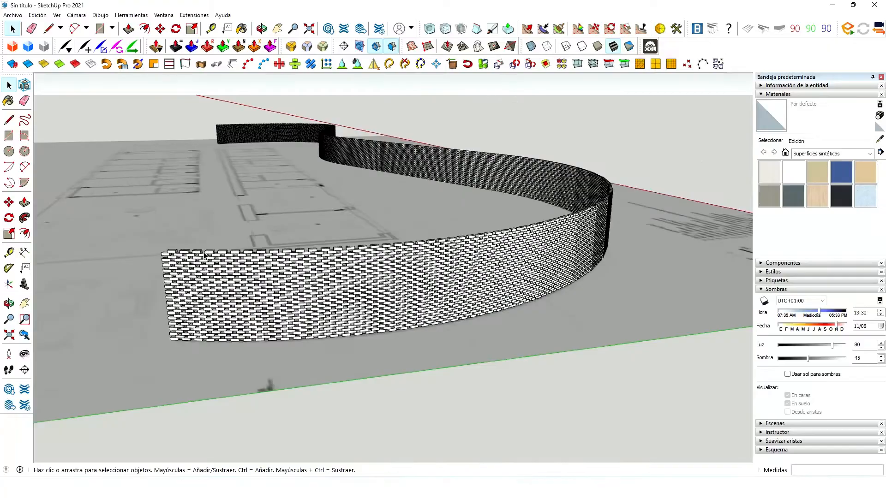
pyautogui.moveTo(204, 256); pyautogui.dragTo(229, 214, button='middle')
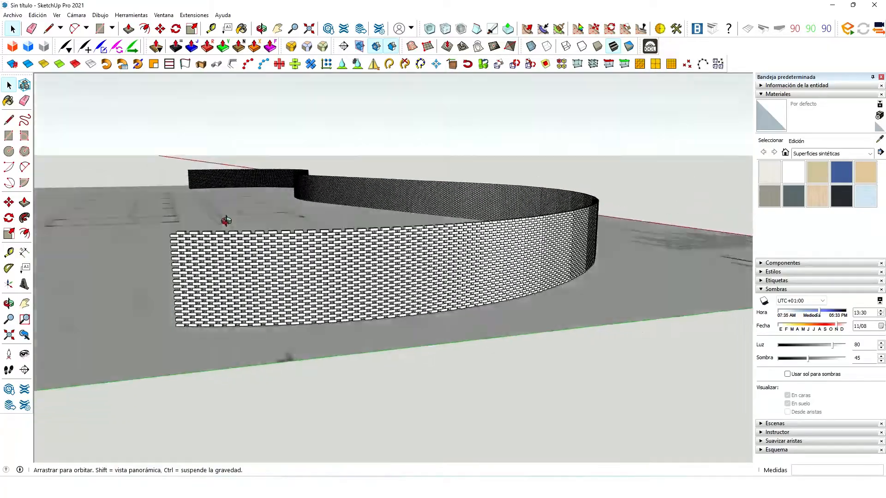
pyautogui.scroll(6, 229, 273)
pyautogui.moveTo(229, 272); pyautogui.dragTo(295, 286, button='middle')
pyautogui.scroll(-4, 294, 284)
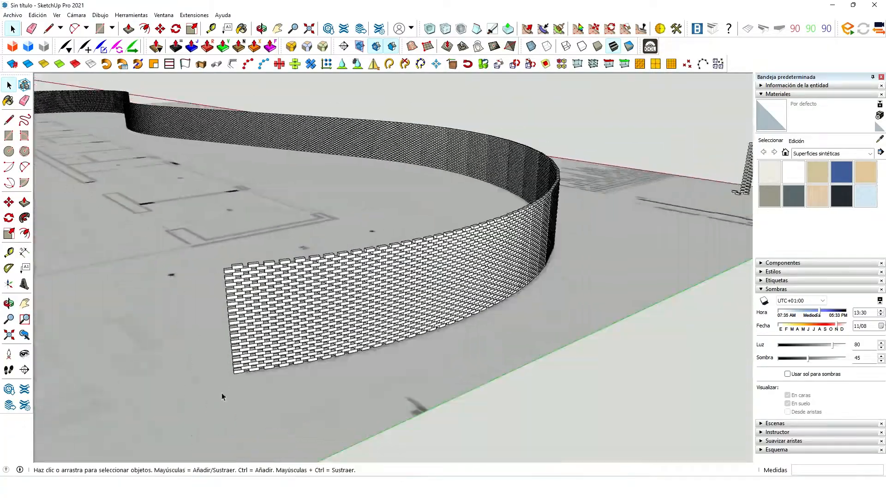
pyautogui.scroll(3, 222, 393)
pyautogui.scroll(3, 261, 320)
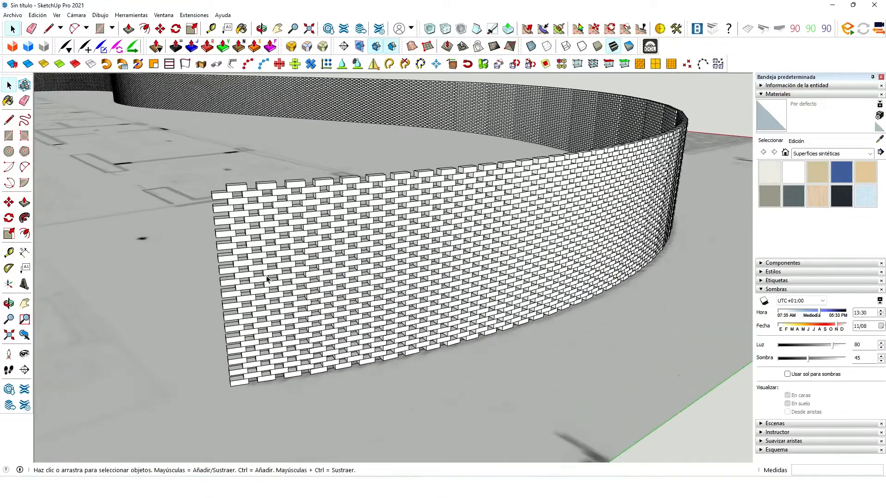
pyautogui.moveTo(308, 332); pyautogui.dragTo(323, 356, button='middle')
pyautogui.scroll(8, 319, 393)
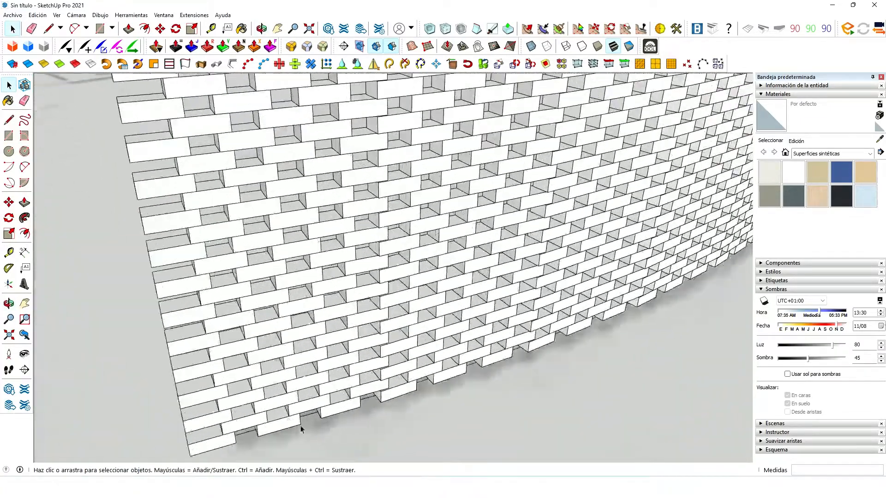
# Step: Move the curved path line from the wall's base up 2.72 m to the top of the highest brick course
pyautogui.scroll(-6, 316, 411)
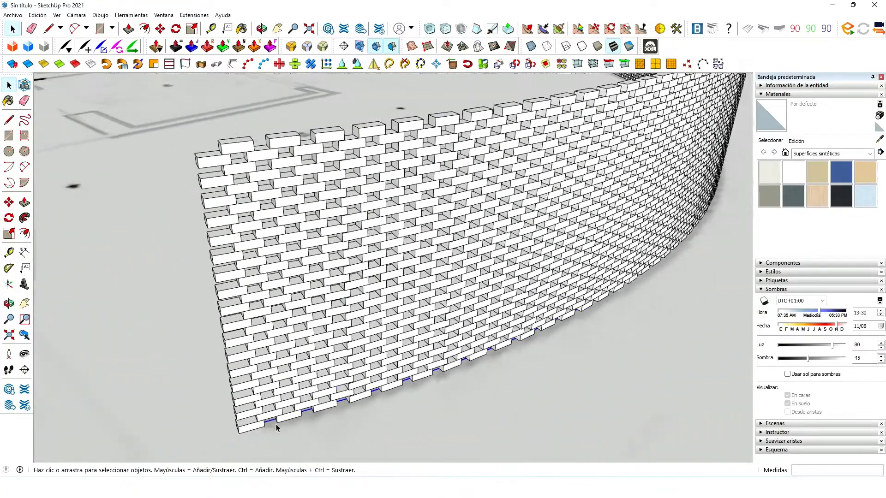
pyautogui.press('m')
pyautogui.click(264, 427)
pyautogui.scroll(-3, 263, 355)
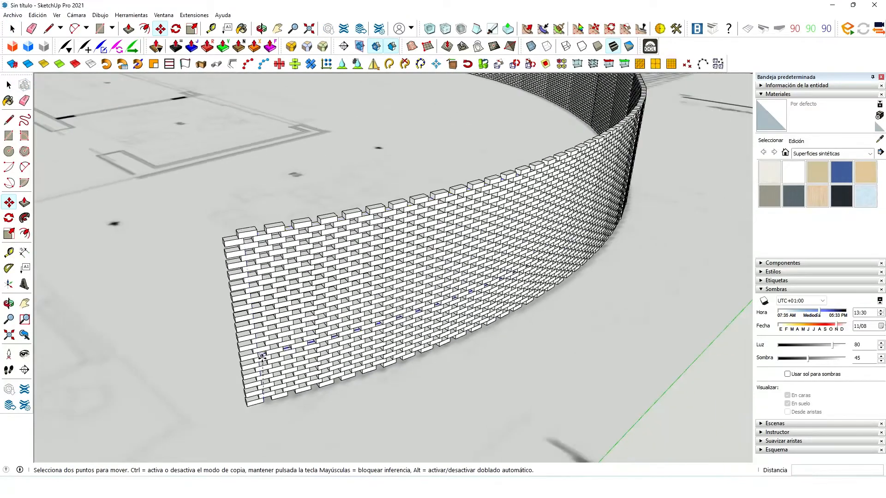
pyautogui.scroll(3, 240, 221)
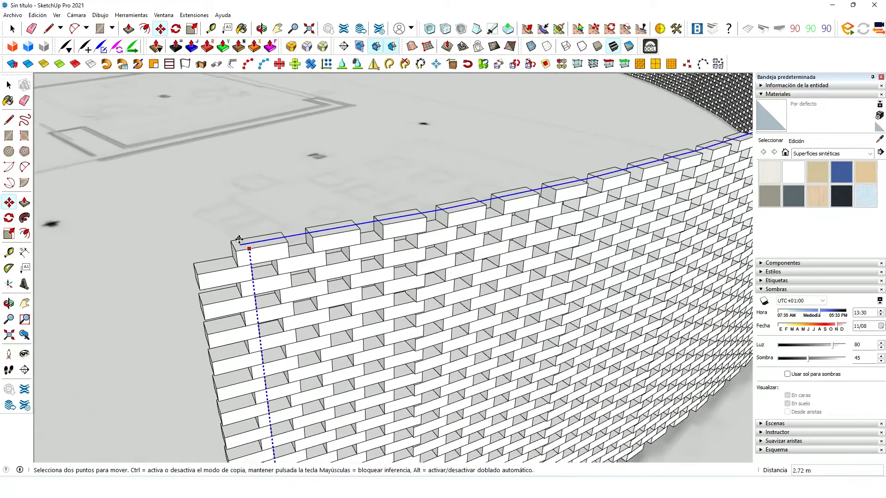
pyautogui.click(239, 251)
# Step: Draw a rectangle over the exposed end face of the first brick in the top course
pyautogui.scroll(2, 239, 249)
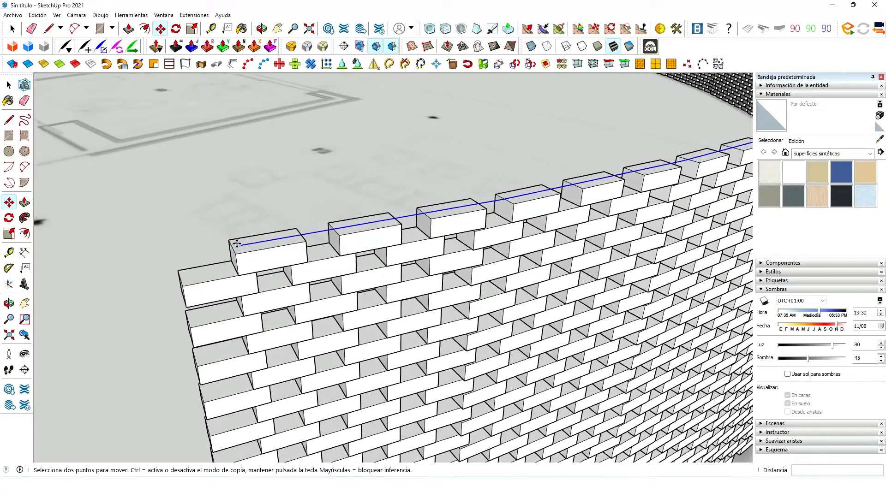
pyautogui.moveTo(240, 250); pyautogui.dragTo(298, 277, button='middle')
pyautogui.scroll(3, 257, 298)
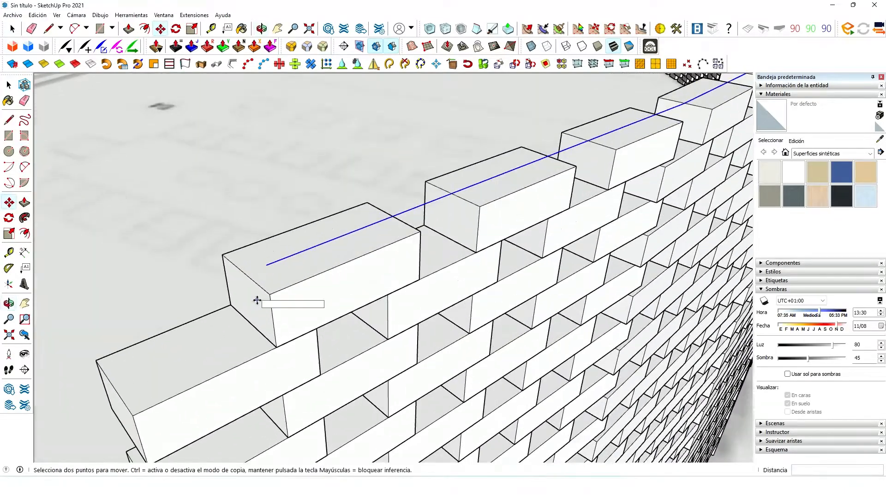
pyautogui.press('r')
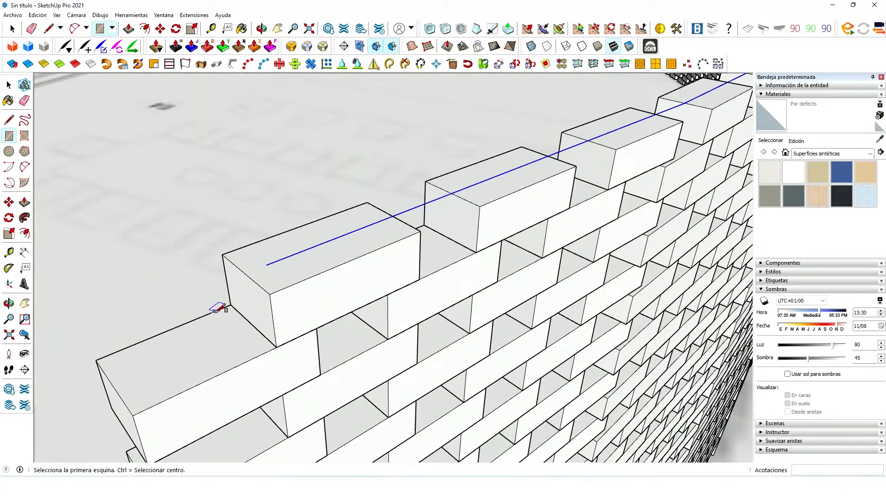
pyautogui.click(230, 305)
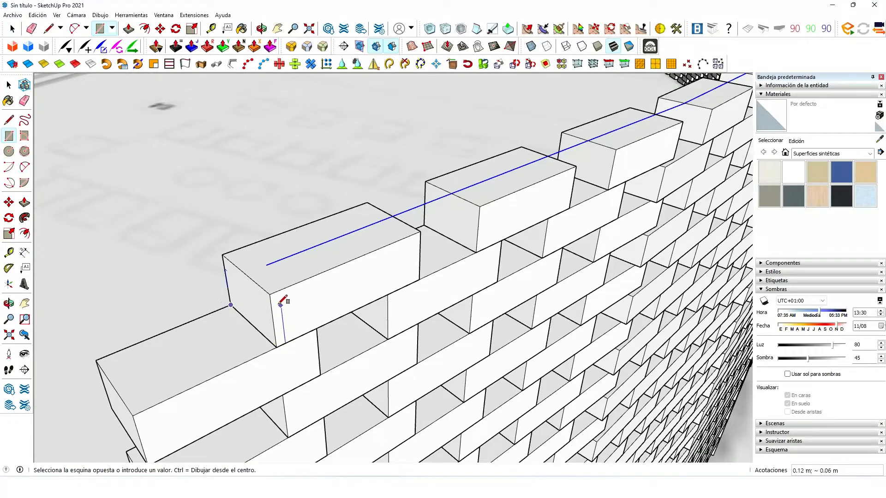
# Step: Move the rectangle up so that its lower edge sits on the top edge of the first top-course brick
pyautogui.press('space')
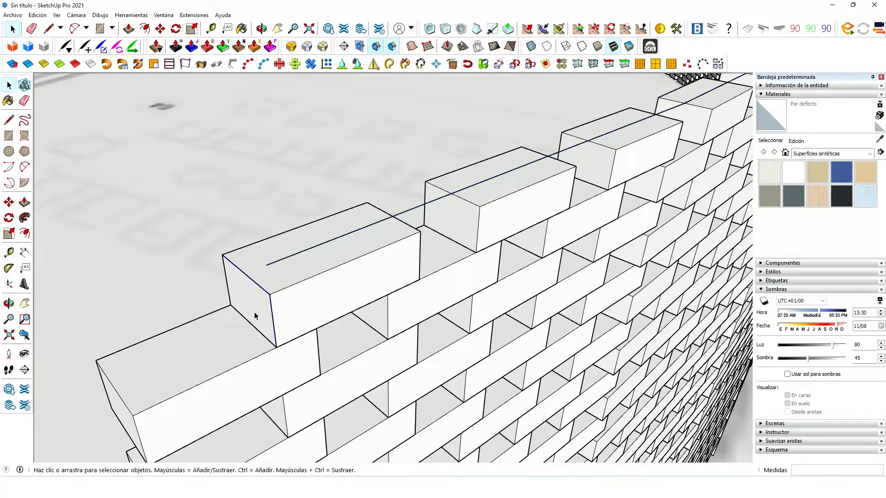
pyautogui.press('m')
pyautogui.click(275, 343)
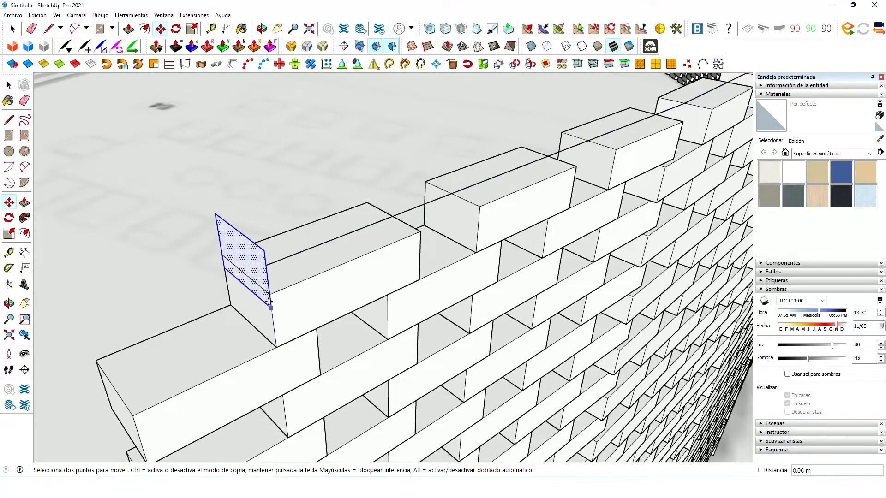
pyautogui.click(270, 294)
pyautogui.press('space')
pyautogui.moveTo(303, 256); pyautogui.dragTo(131, 296, button='middle')
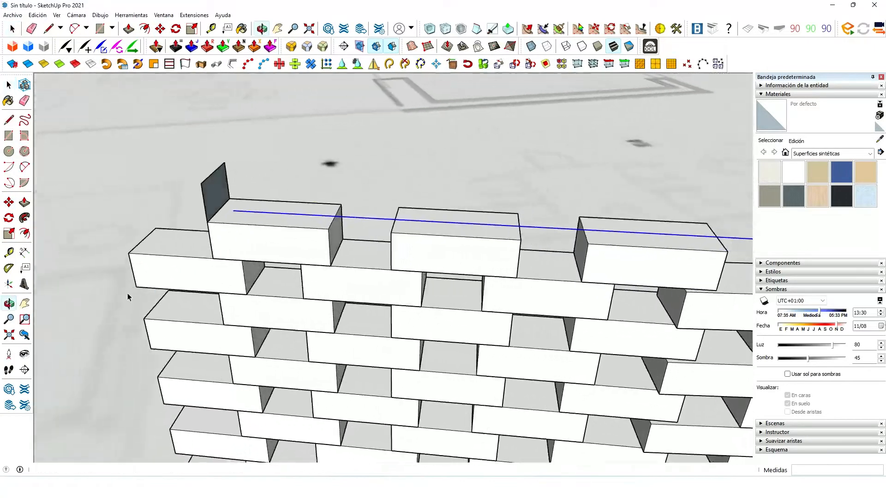
# Step: Extrude the rectangle above the first top-course brick along the curved path with Follow Me to form a continuous cap
pyautogui.click(25, 218)
pyautogui.click(224, 203)
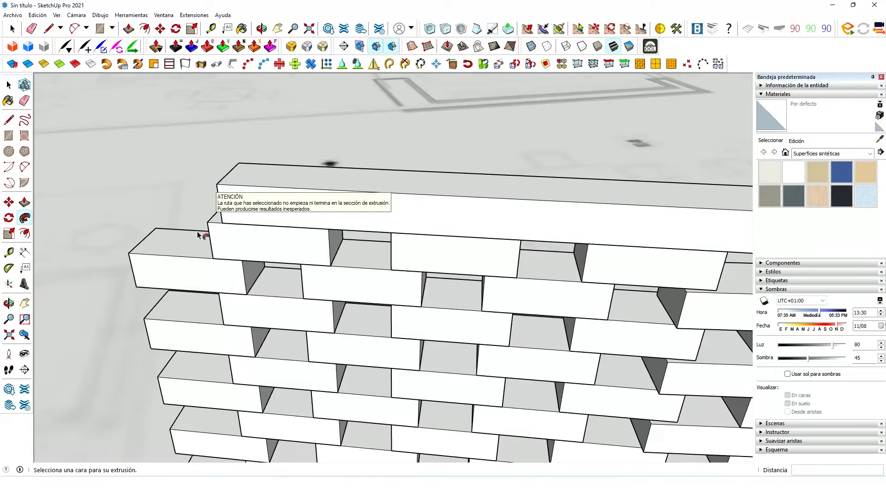
pyautogui.scroll(-5, 198, 240)
pyautogui.press('space')
pyautogui.scroll(-5, 211, 293)
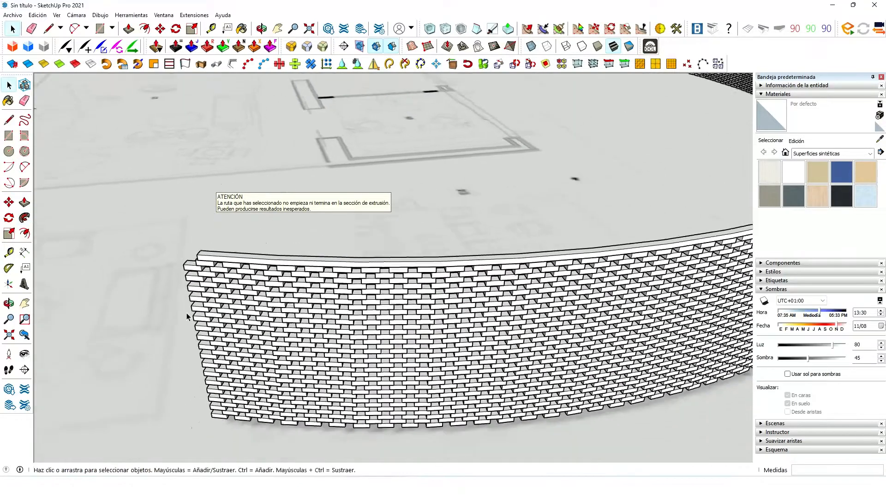
pyautogui.moveTo(211, 292); pyautogui.dragTo(308, 250, button='middle')
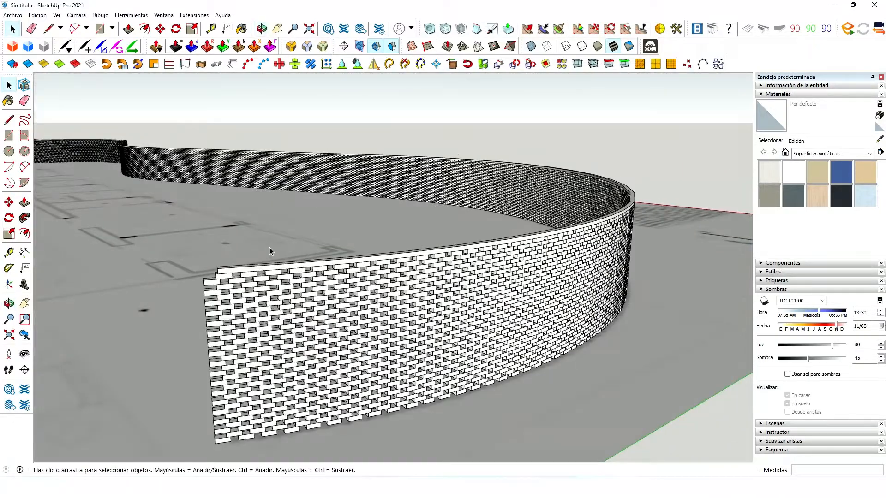
# Step: Push the cap's top face down 0.03 m with Push/Pull
pyautogui.scroll(3, 228, 282)
pyautogui.moveTo(227, 282); pyautogui.dragTo(317, 311, button='middle')
pyautogui.scroll(3, 339, 312)
pyautogui.scroll(1, 338, 309)
pyautogui.click(334, 302)
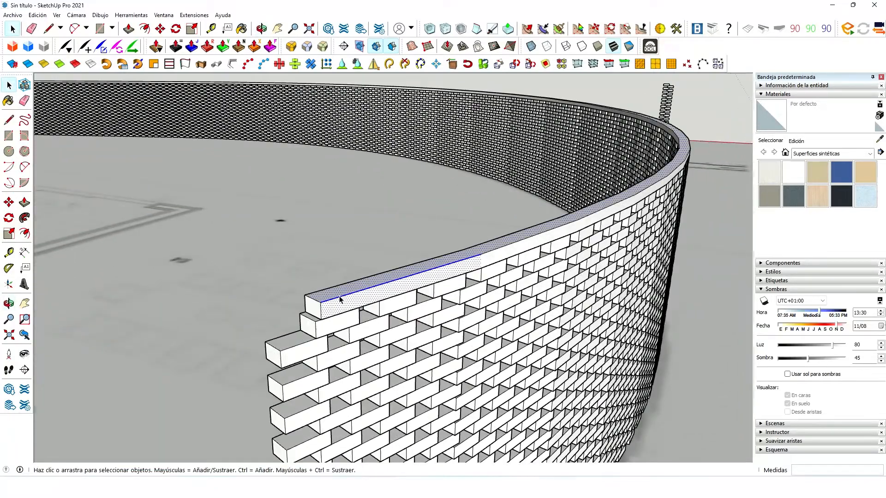
pyautogui.scroll(3, 333, 300)
pyautogui.press('p')
pyautogui.click(323, 298)
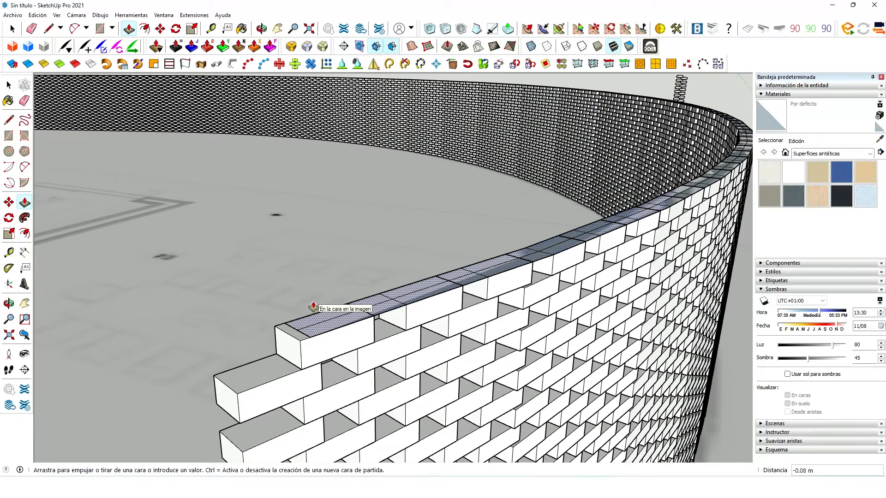
pyautogui.press('Escape')
pyautogui.scroll(3, 326, 299)
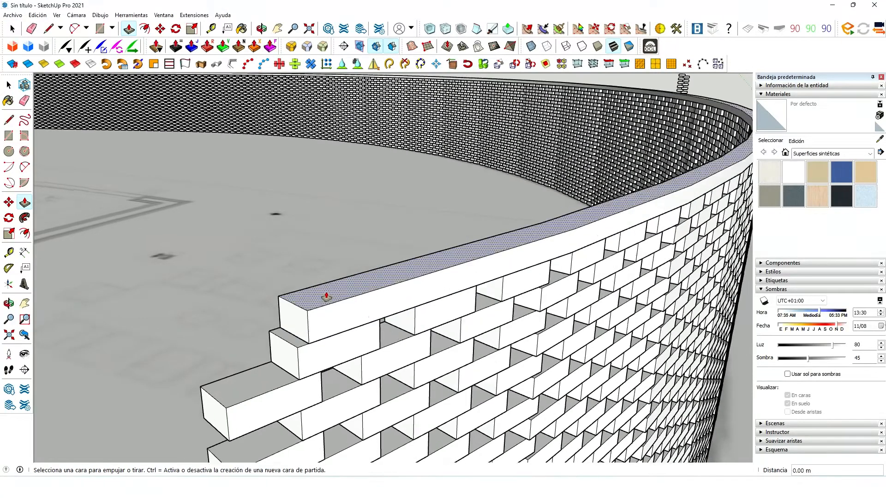
pyautogui.scroll(1, 325, 302)
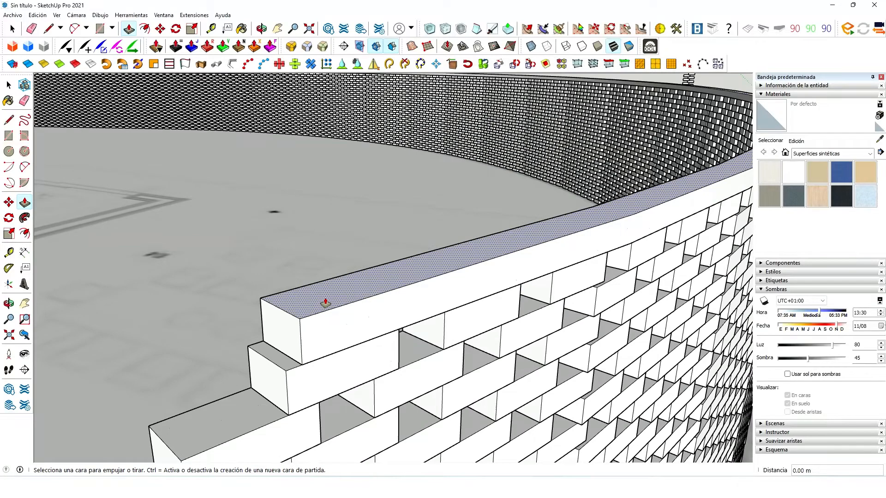
pyautogui.click(325, 303)
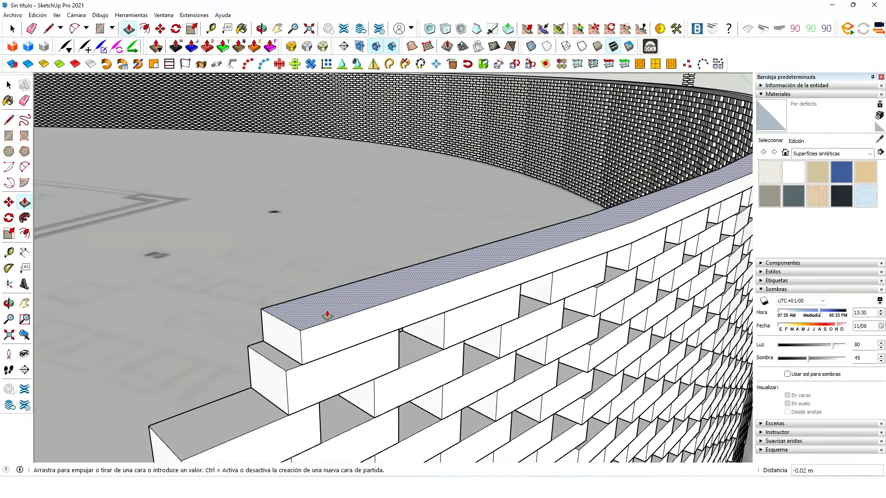
pyautogui.write('.03')
pyautogui.press('Return')
pyautogui.press('space')
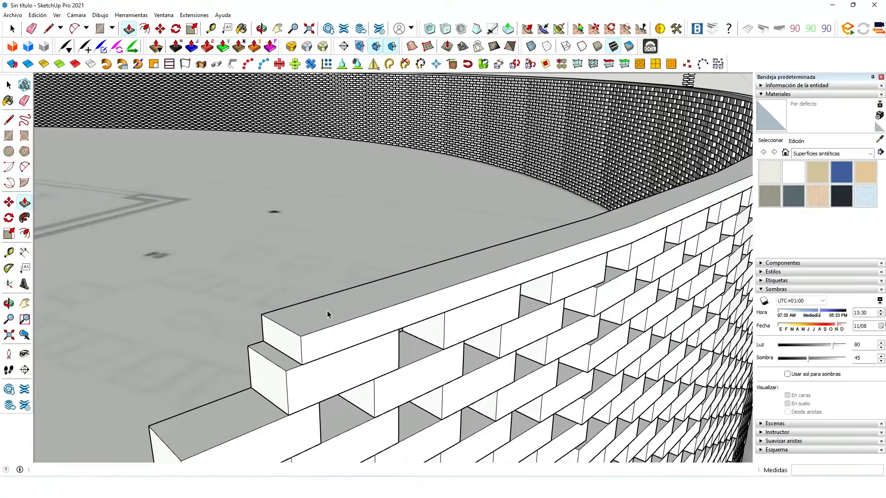
# Step: Examine the capped brick wall from outside, along its curve and from above
pyautogui.scroll(-3, 328, 312)
pyautogui.moveTo(450, 298); pyautogui.dragTo(191, 238, button='middle')
pyautogui.scroll(-6, 180, 236)
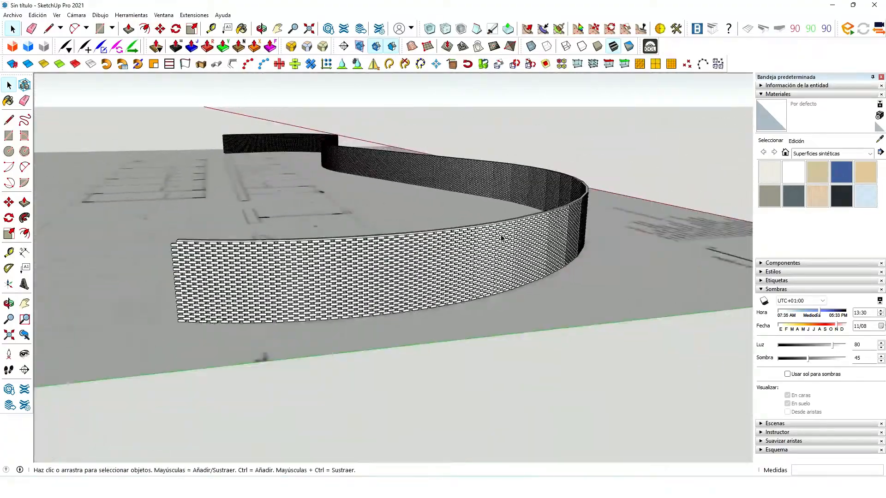
pyautogui.scroll(3, 492, 232)
pyautogui.moveTo(505, 242); pyautogui.dragTo(205, 218, button='middle')
pyautogui.scroll(2, 376, 221)
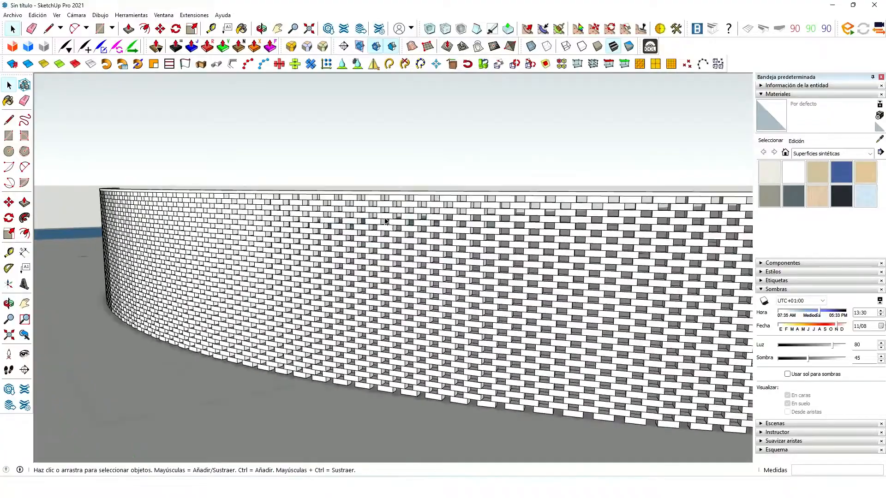
pyautogui.moveTo(341, 236); pyautogui.dragTo(672, 251, button='middle')
pyautogui.scroll(-2, 291, 207)
pyautogui.scroll(2, 551, 227)
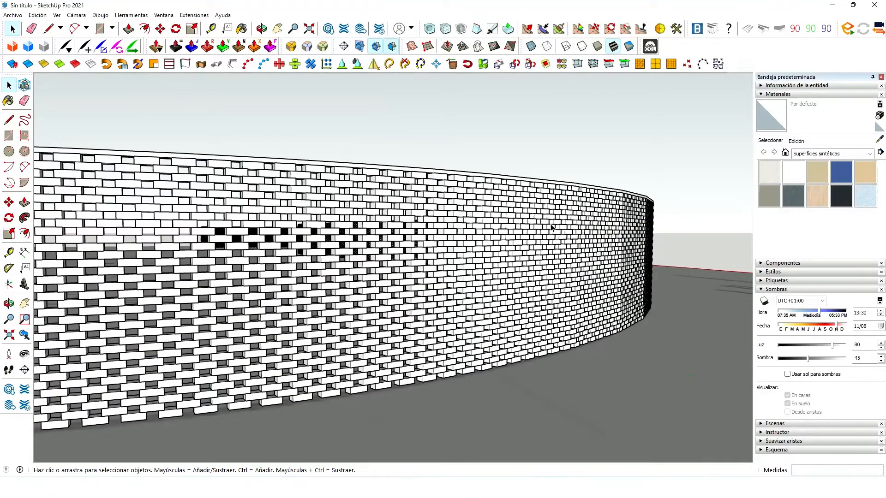
pyautogui.scroll(-5, 498, 164)
pyautogui.moveTo(500, 188); pyautogui.dragTo(493, 273, button='middle')
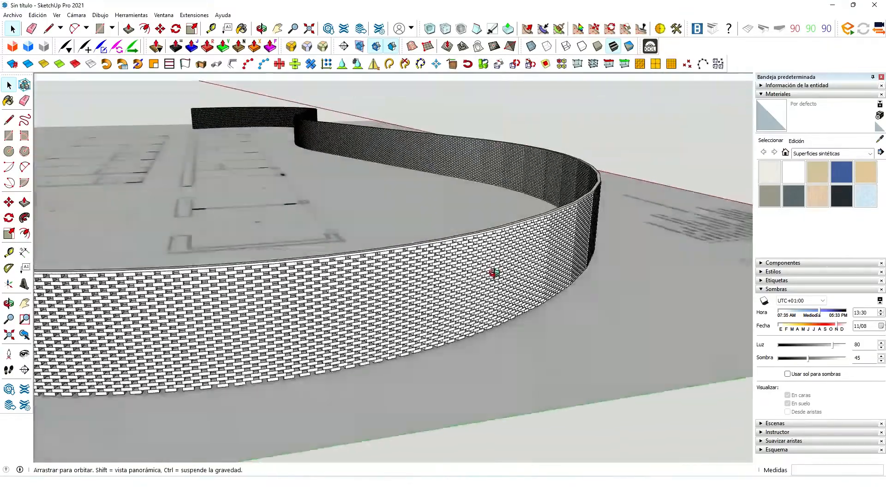
pyautogui.scroll(5, 489, 273)
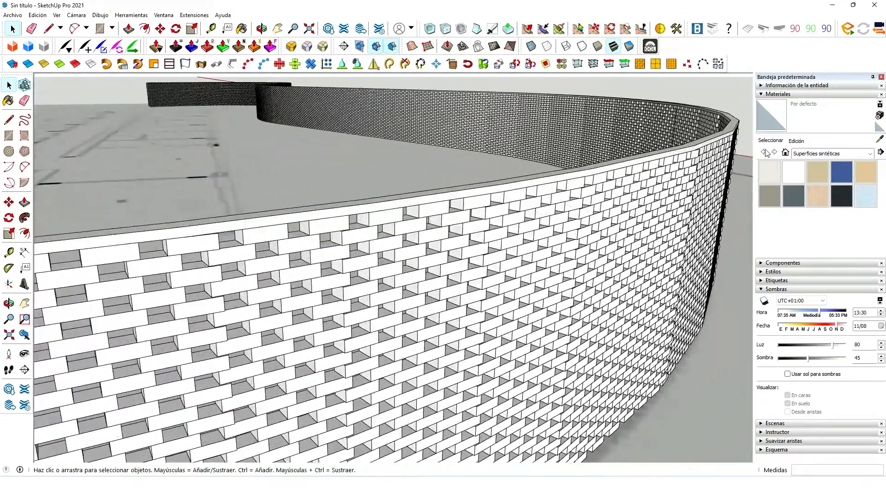
# Step: Switch the material library to Ladrillo y revestimientos and browse to Revestimiento de stucco blanco
pyautogui.click(837, 156)
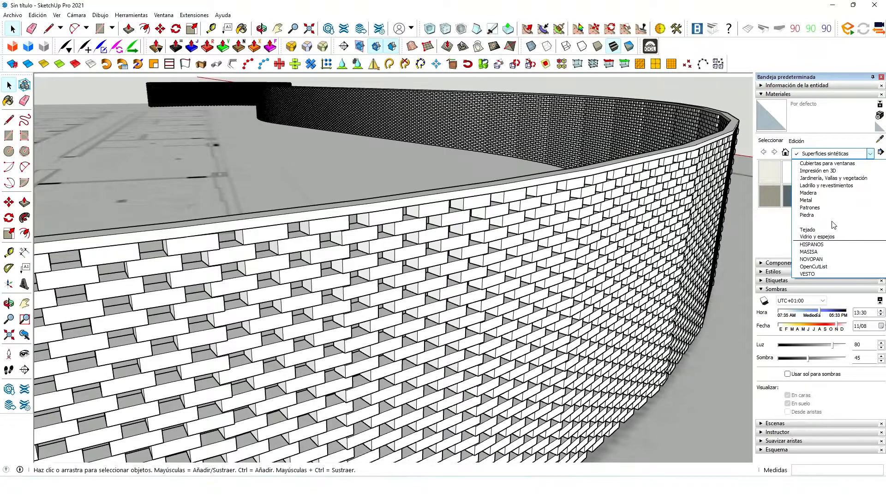
pyautogui.click(829, 211)
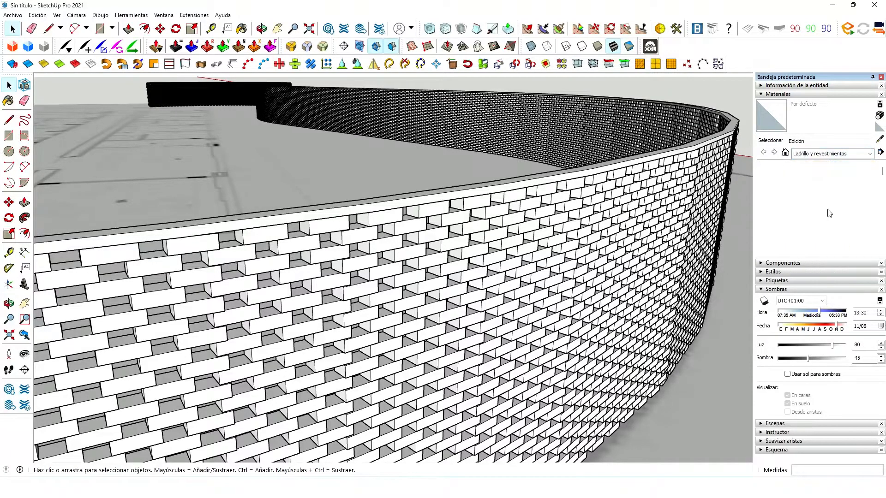
pyautogui.scroll(-5, 803, 232)
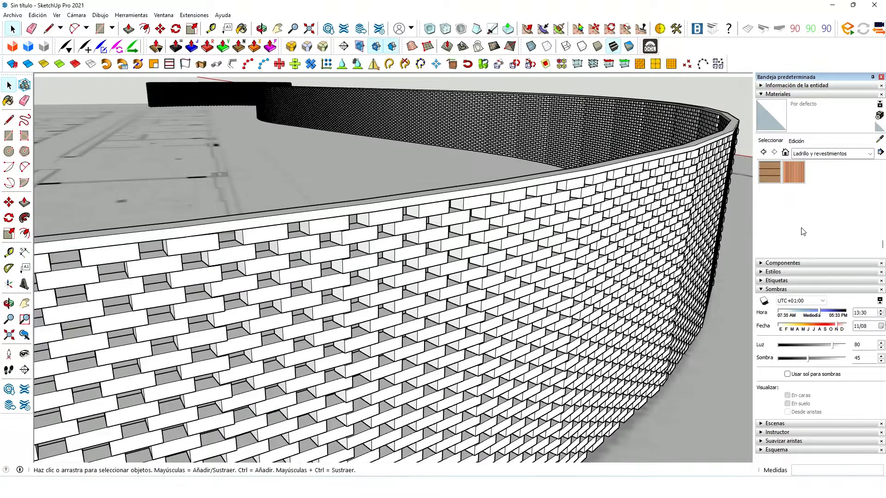
pyautogui.scroll(2, 816, 232)
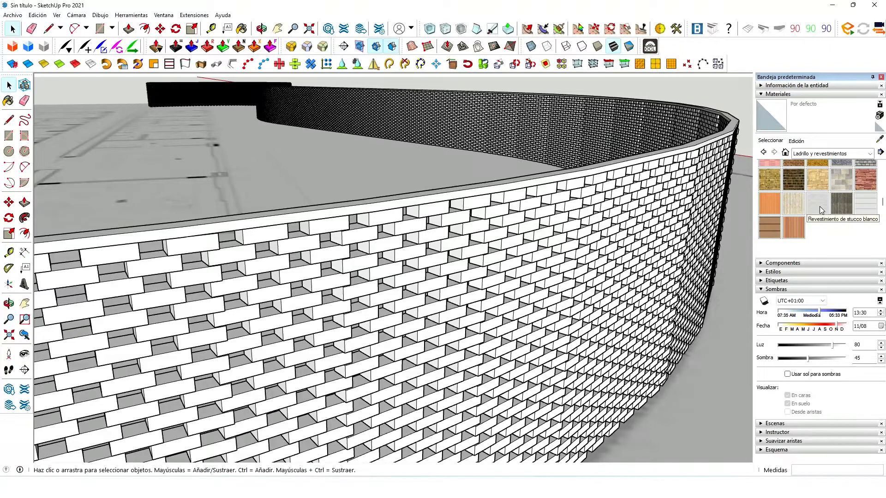
# Step: Open the brick component, select all its geometry and paint it with Revestimiento de stucco blanco
pyautogui.doubleClick(460, 217)
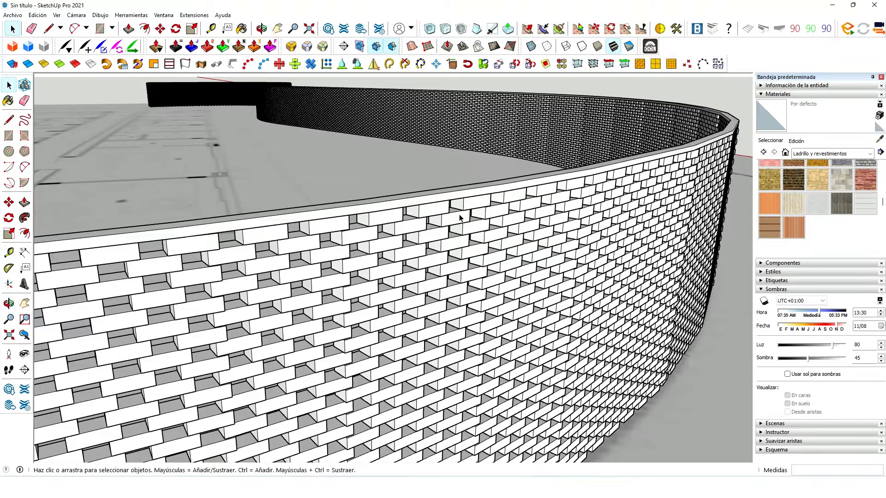
pyautogui.tripleClick(460, 218)
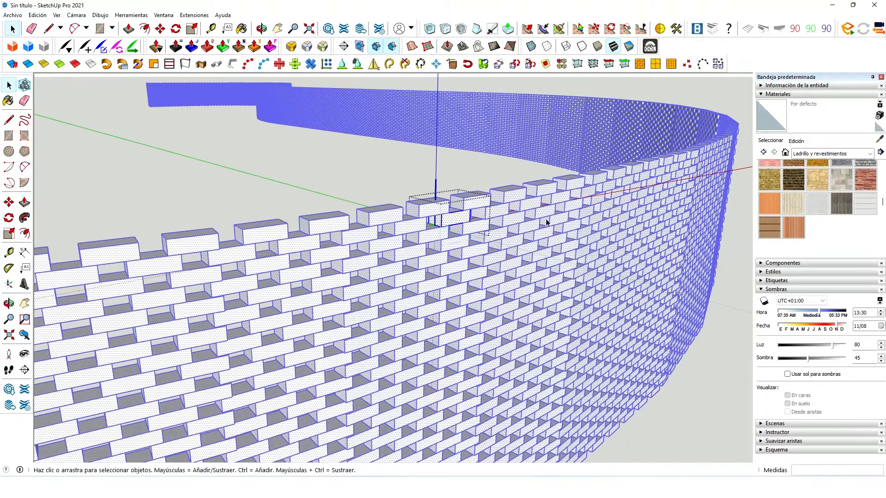
pyautogui.click(825, 208)
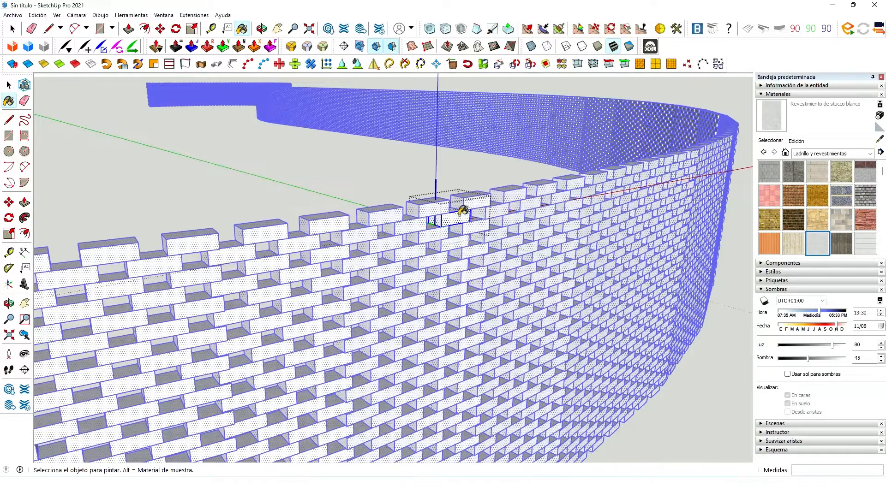
pyautogui.scroll(5, 463, 211)
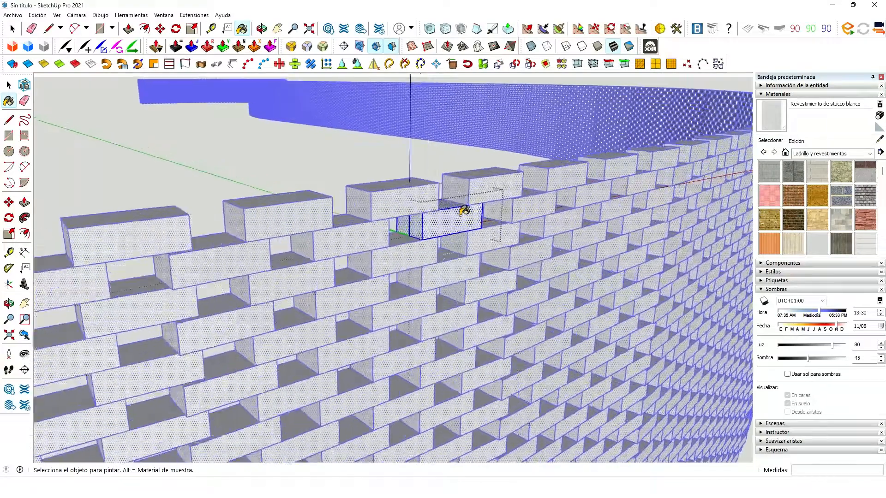
pyautogui.scroll(2, 463, 211)
pyautogui.press('space')
pyautogui.press('Escape')
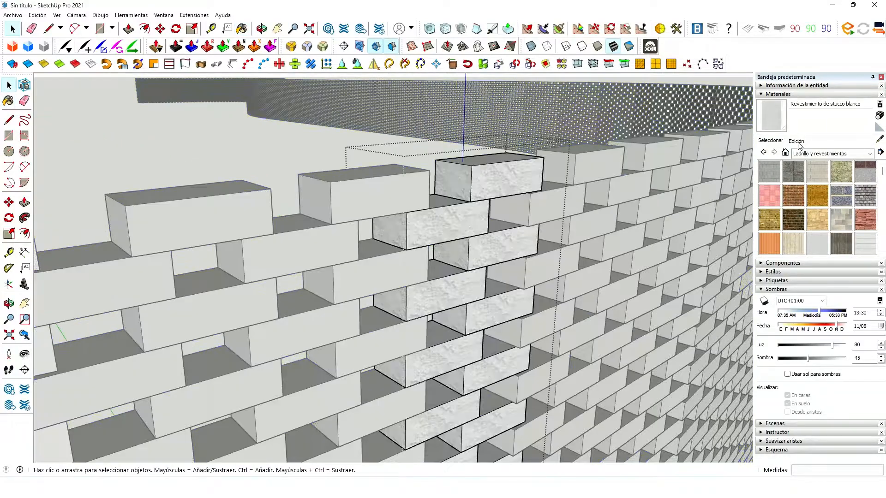
# Step: Recolour the stucco material to a light orange-tan brick tone and leave the brick component
pyautogui.click(797, 141)
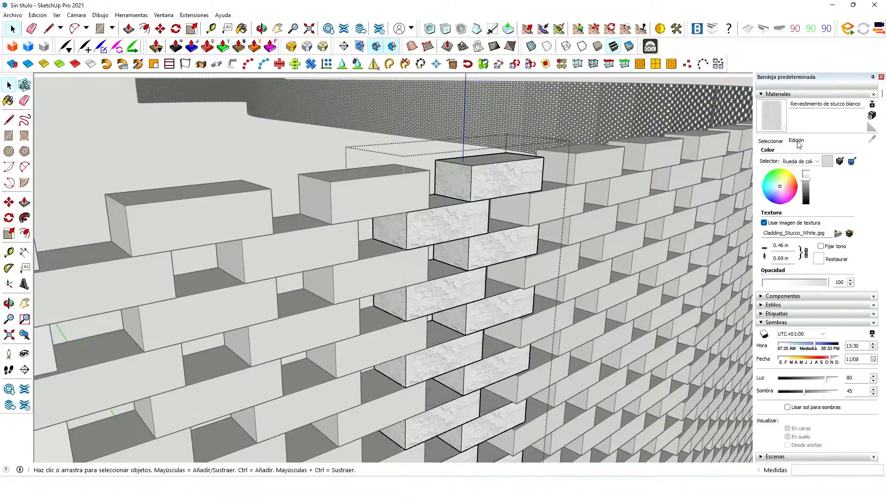
pyautogui.click(789, 184)
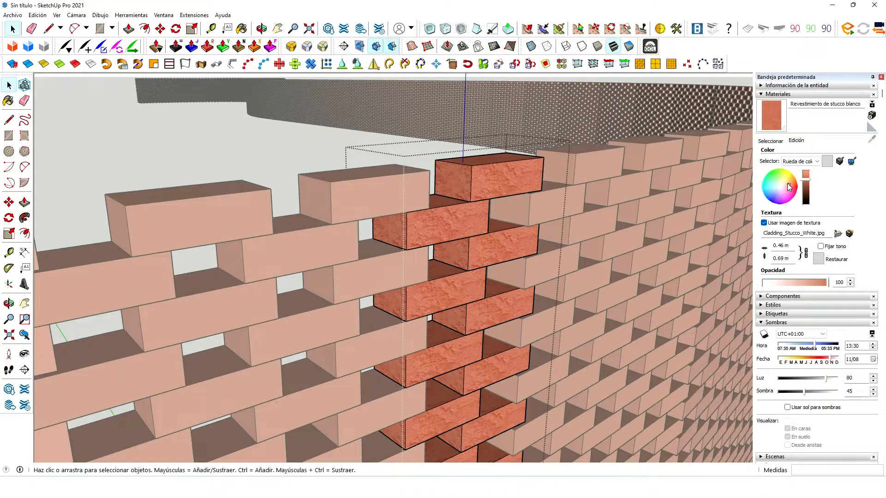
pyautogui.click(787, 182)
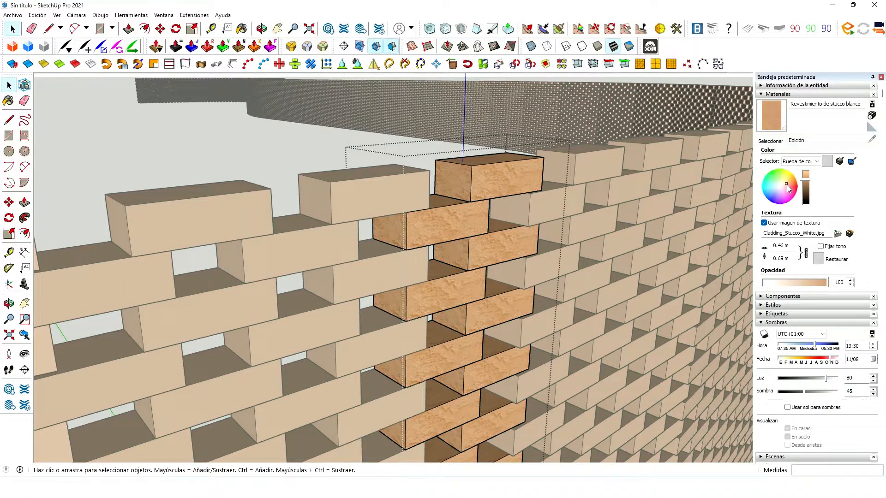
pyautogui.click(787, 185)
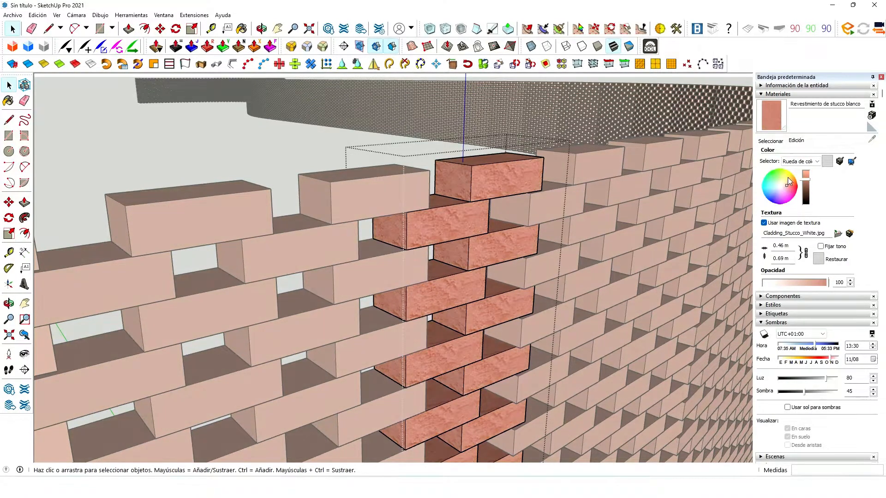
pyautogui.click(786, 183)
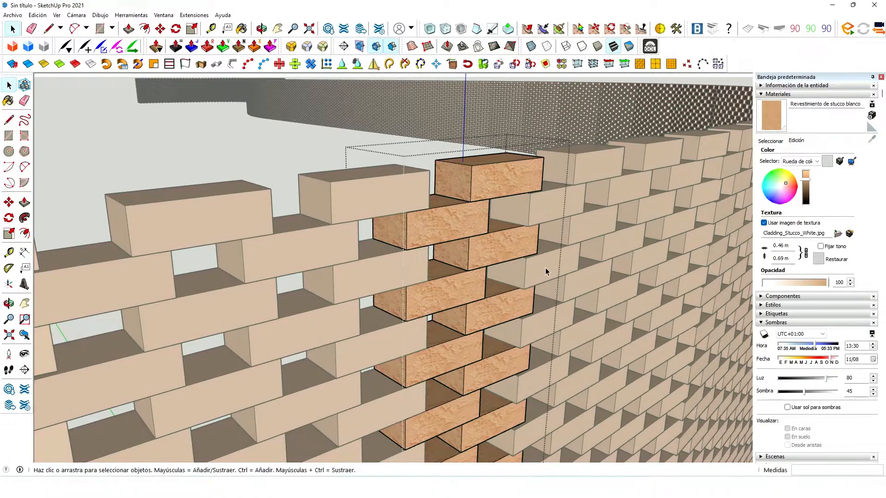
pyautogui.click(435, 297)
# Step: Select the wall's entire cap and paint it with the tan stucco material used on the bricks
pyautogui.scroll(-5, 420, 295)
pyautogui.moveTo(420, 290); pyautogui.dragTo(425, 234, button='middle')
pyautogui.click(425, 234)
pyautogui.doubleClick(424, 233)
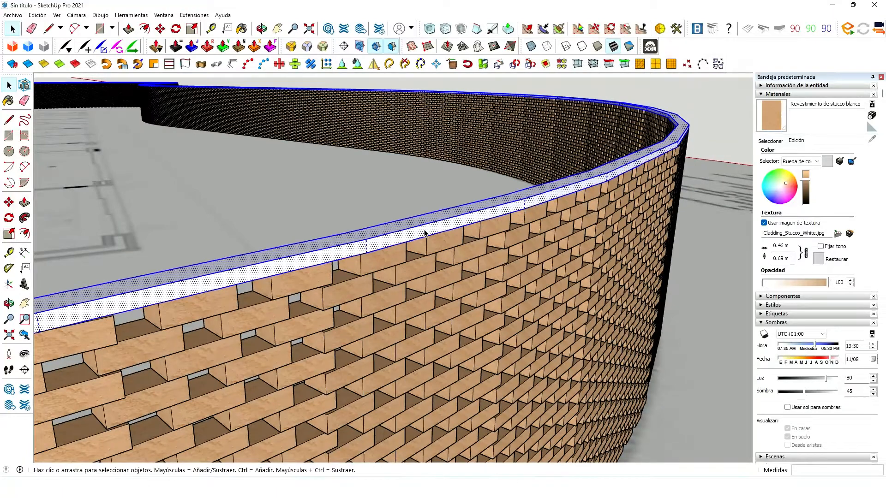
pyautogui.click(769, 115)
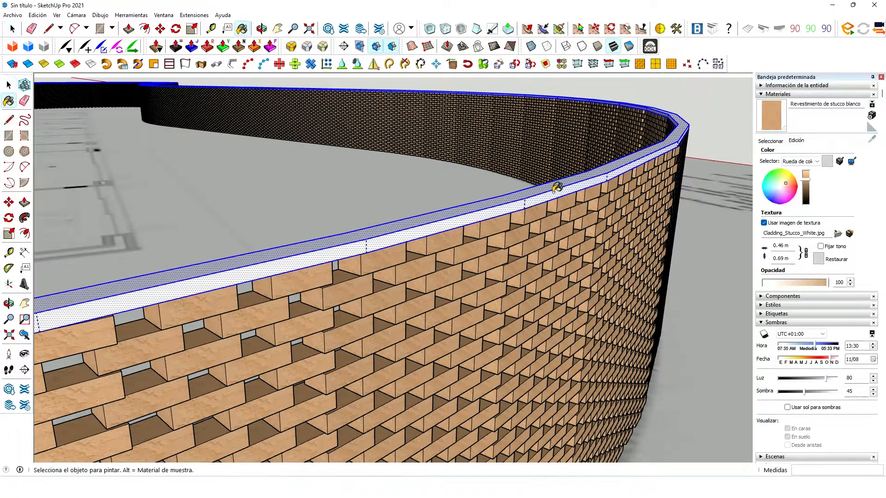
pyautogui.click(518, 206)
pyautogui.scroll(-1, 518, 206)
pyautogui.press('space')
pyautogui.scroll(-2, 467, 214)
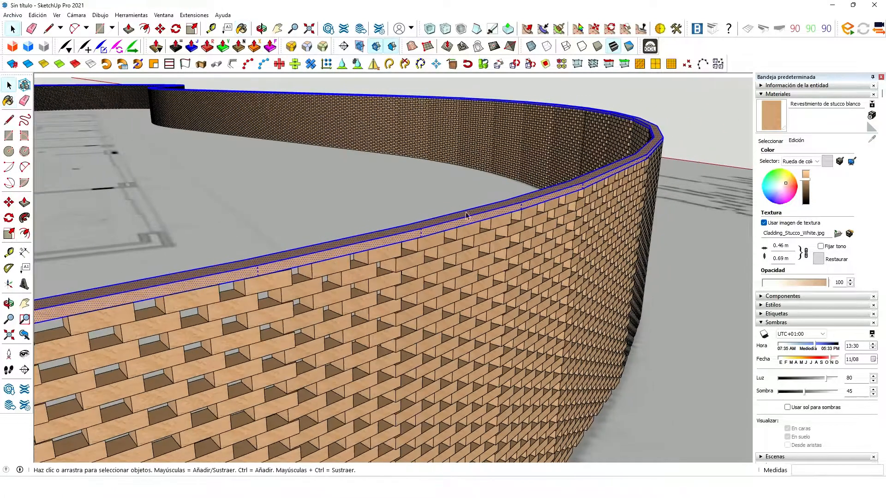
pyautogui.click(419, 211)
pyautogui.scroll(-2, 419, 212)
pyautogui.moveTo(419, 213); pyautogui.dragTo(282, 240, button='middle')
pyautogui.scroll(2, 408, 201)
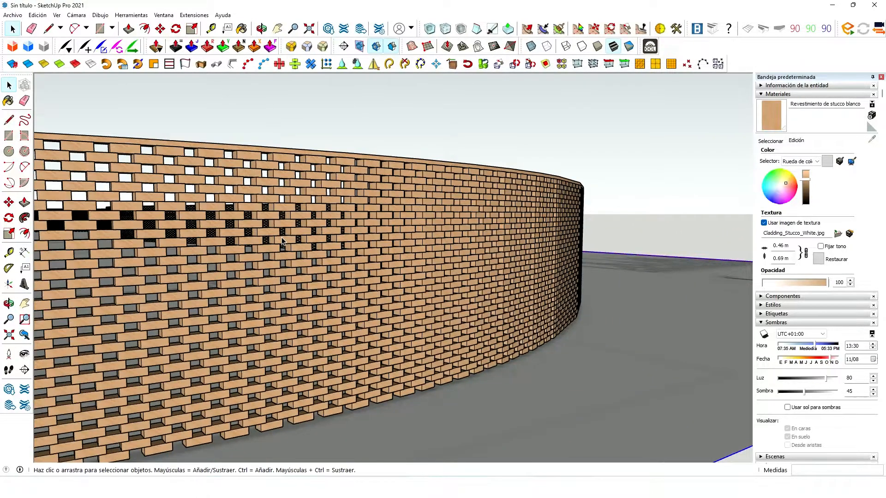